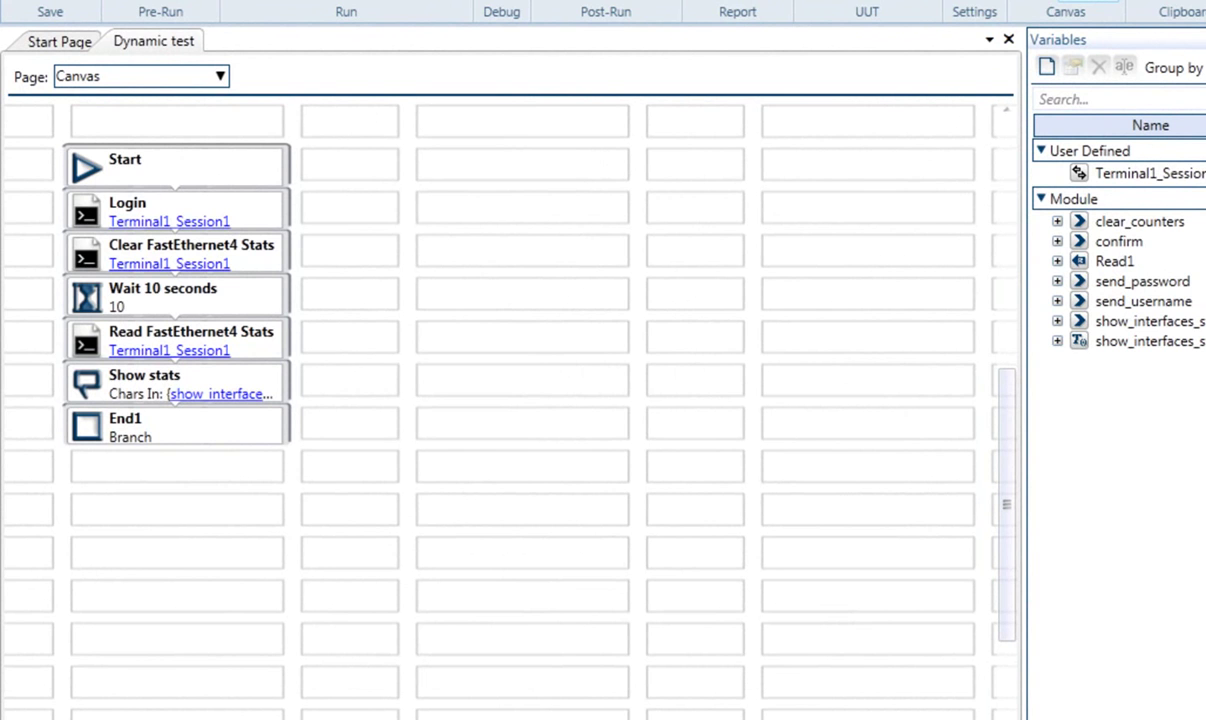
# Step: Review the steps of the Dynamic test flow one by one, from Login to Show stats
pyautogui.click(175, 208)
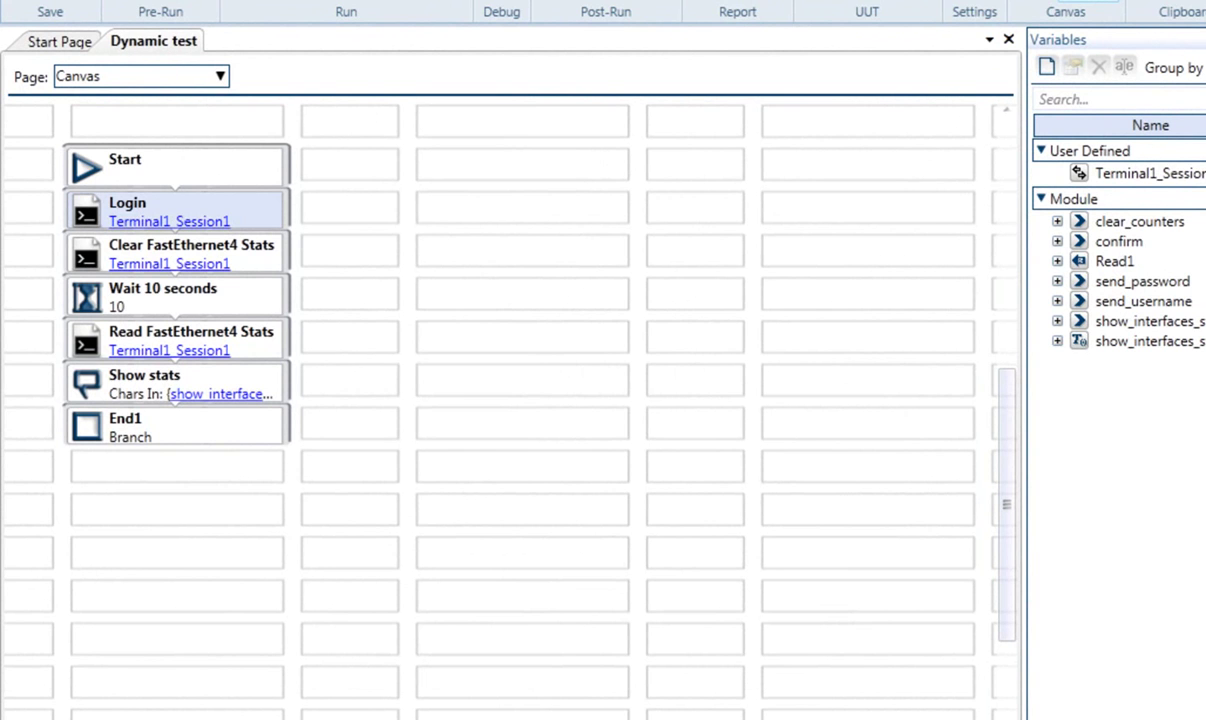
pyautogui.click(175, 252)
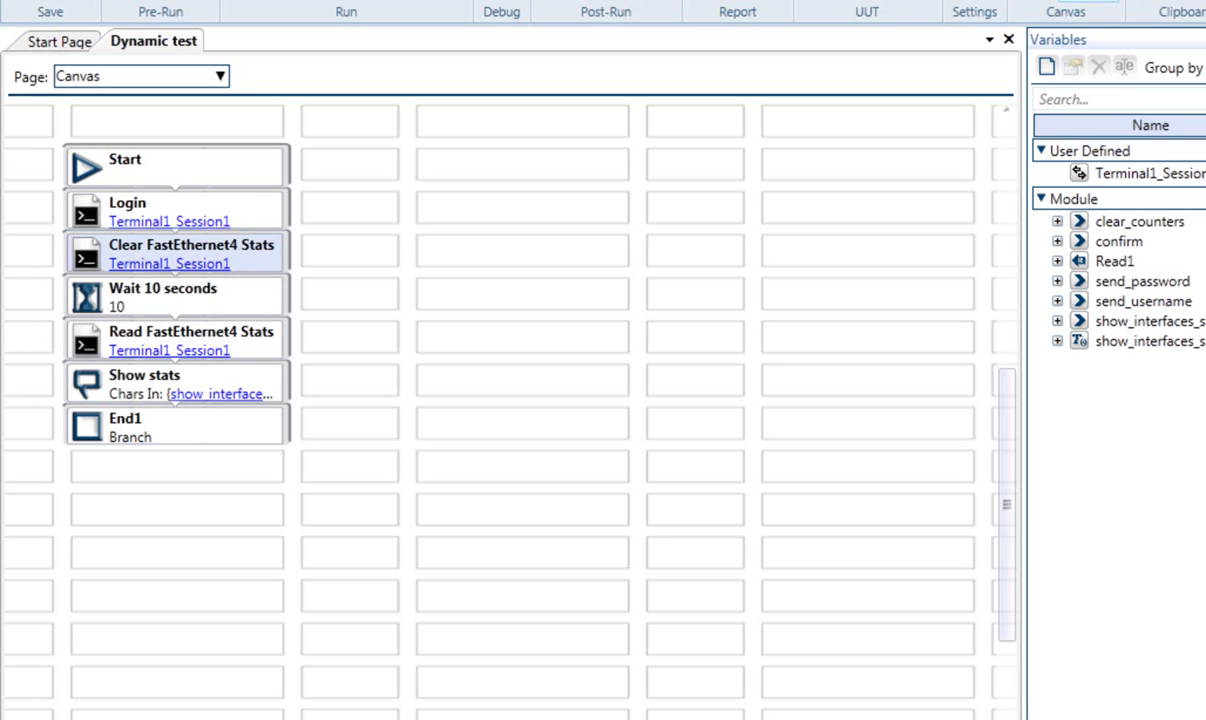
pyautogui.click(175, 295)
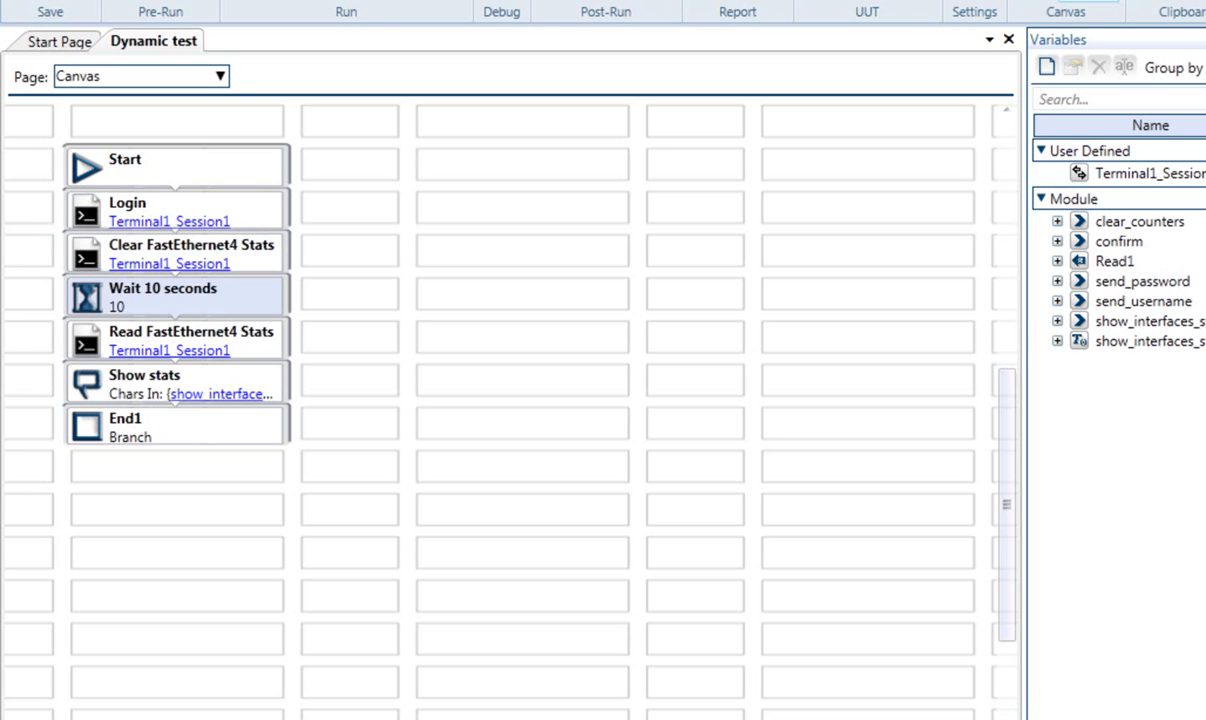
pyautogui.click(175, 338)
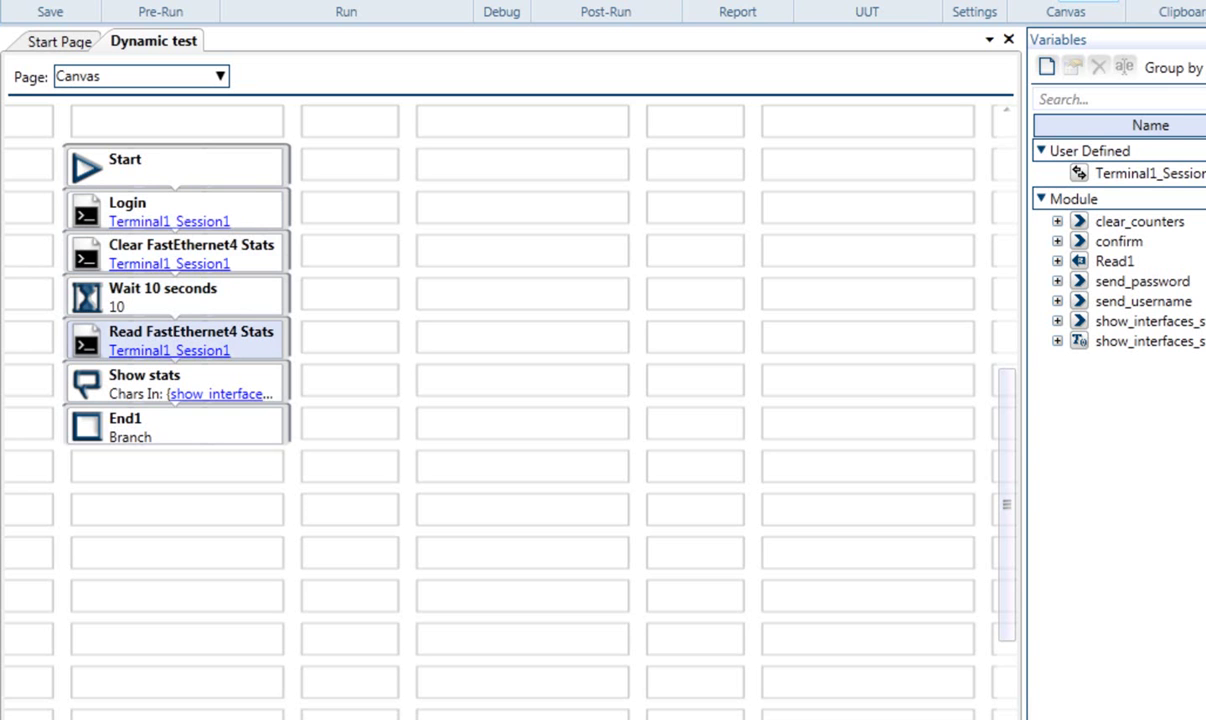
pyautogui.click(175, 382)
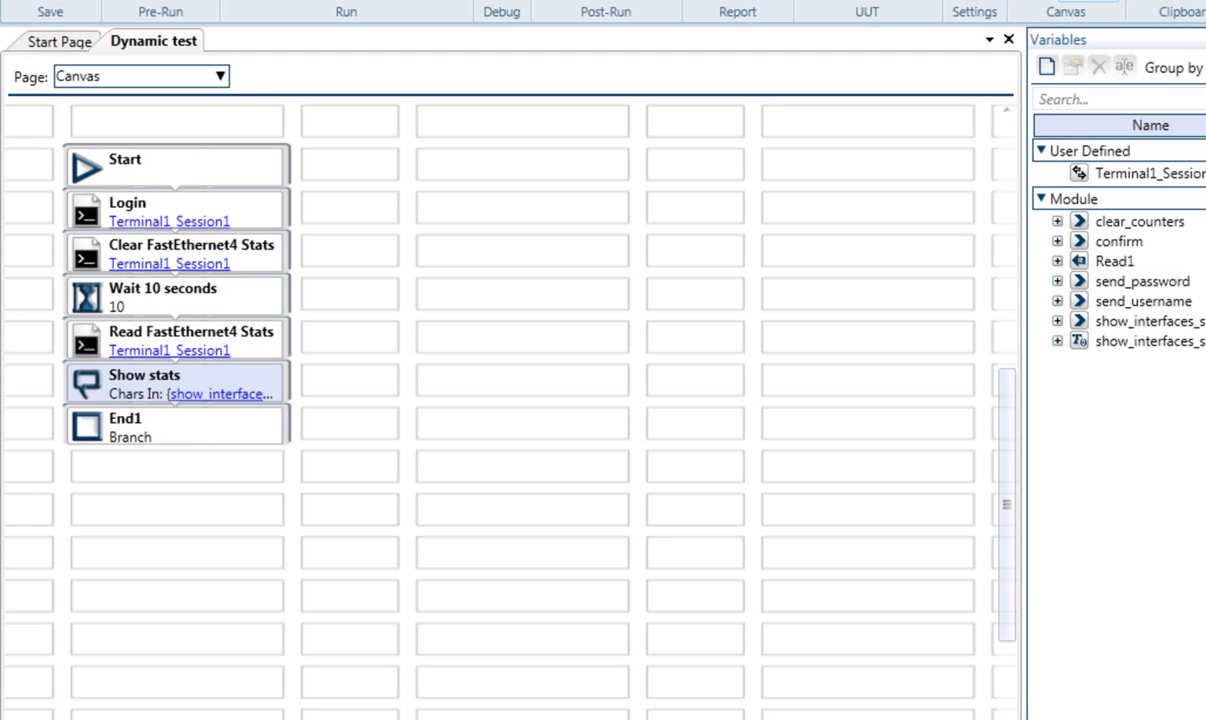
# Step: In the Login step, extract the session's IP address into a variable named IPAddress, described as "IP Address of the cisco device"
pyautogui.click(255, 212)
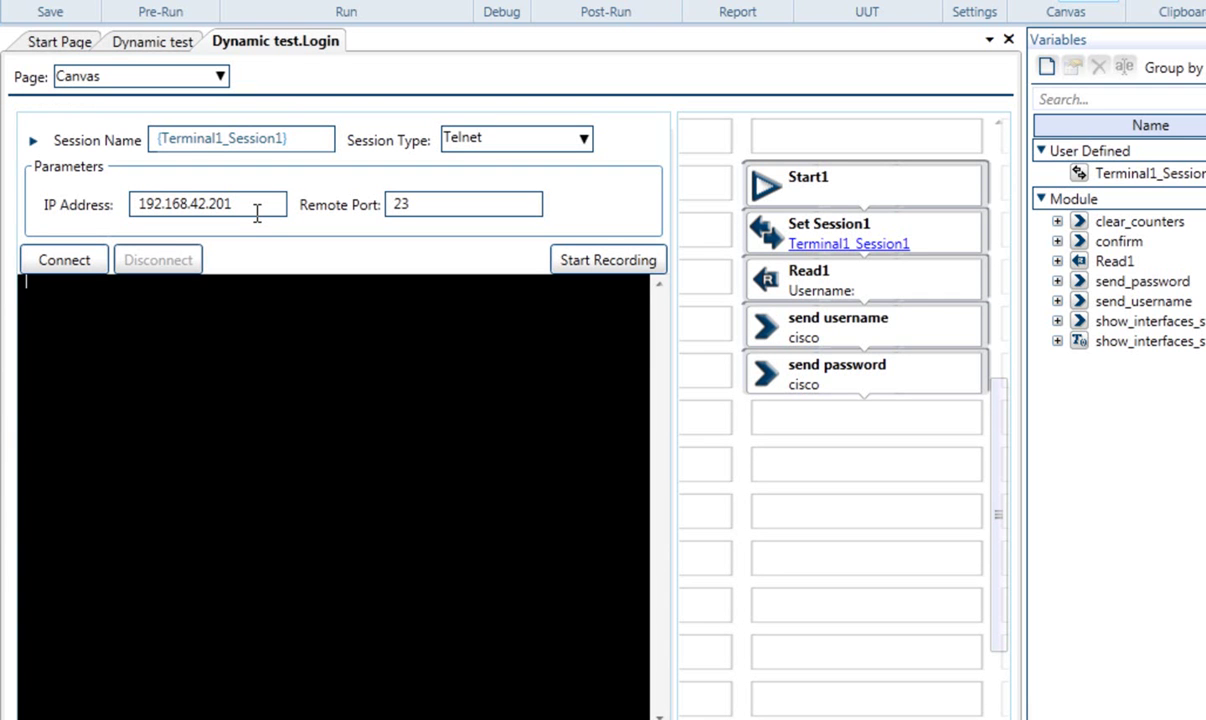
pyautogui.click(257, 213)
pyautogui.moveTo(242, 203); pyautogui.dragTo(132, 203)
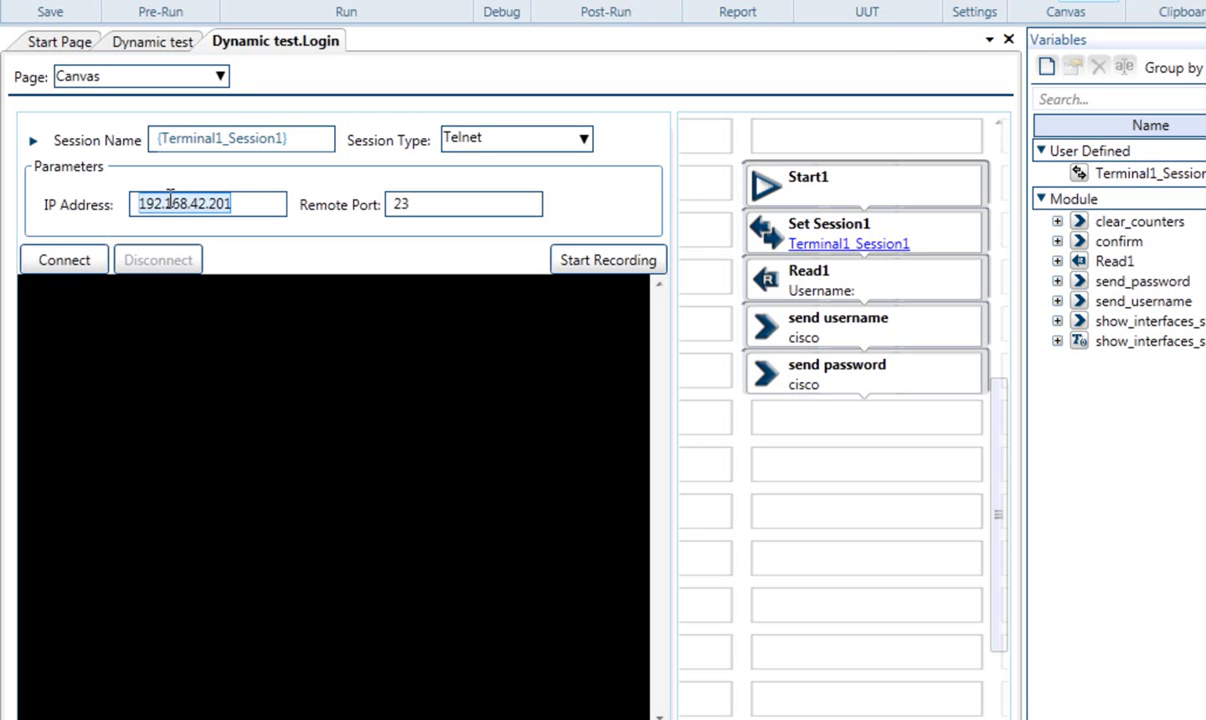
pyautogui.rightClick(168, 204)
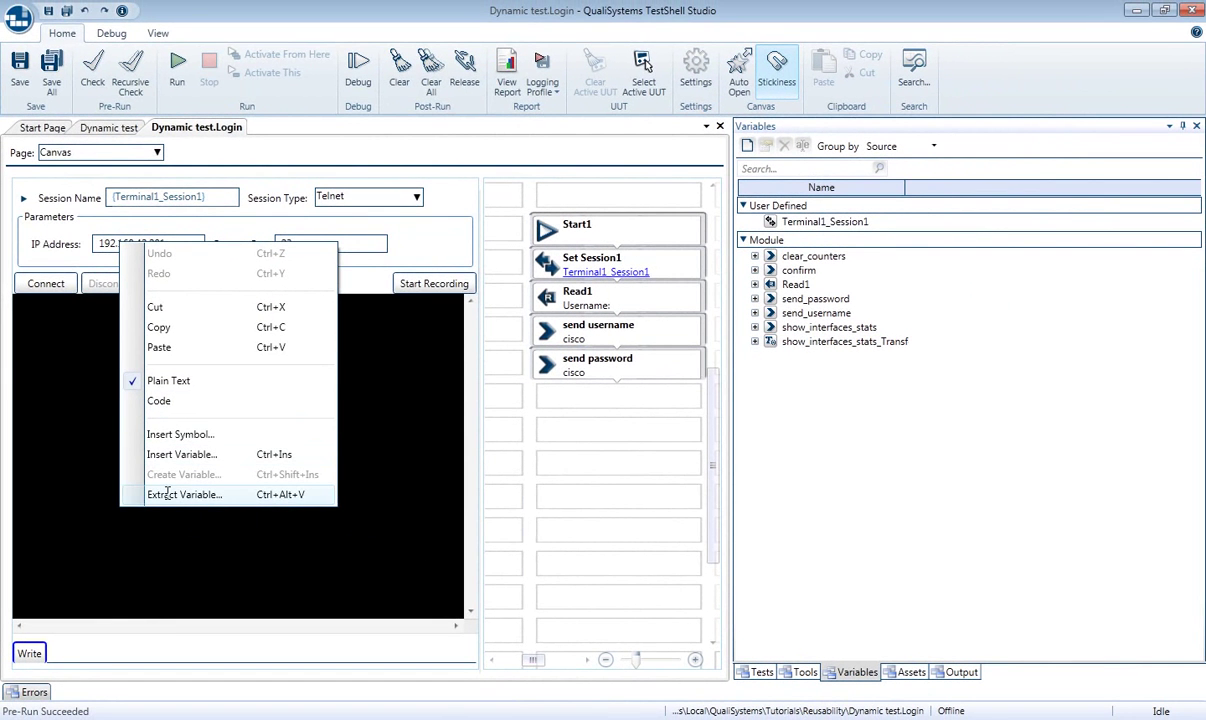
pyautogui.click(167, 493)
pyautogui.write('IPAddress')
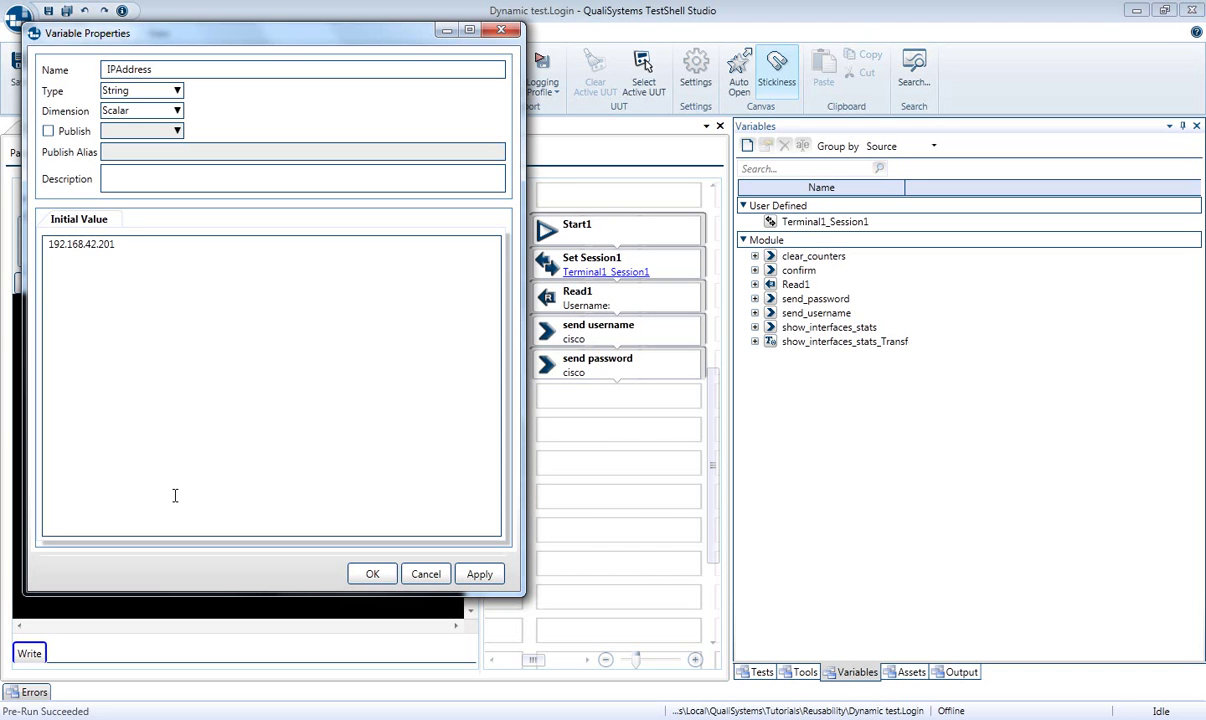
pyautogui.click(121, 171)
pyautogui.write('IP Address of the cisco device')
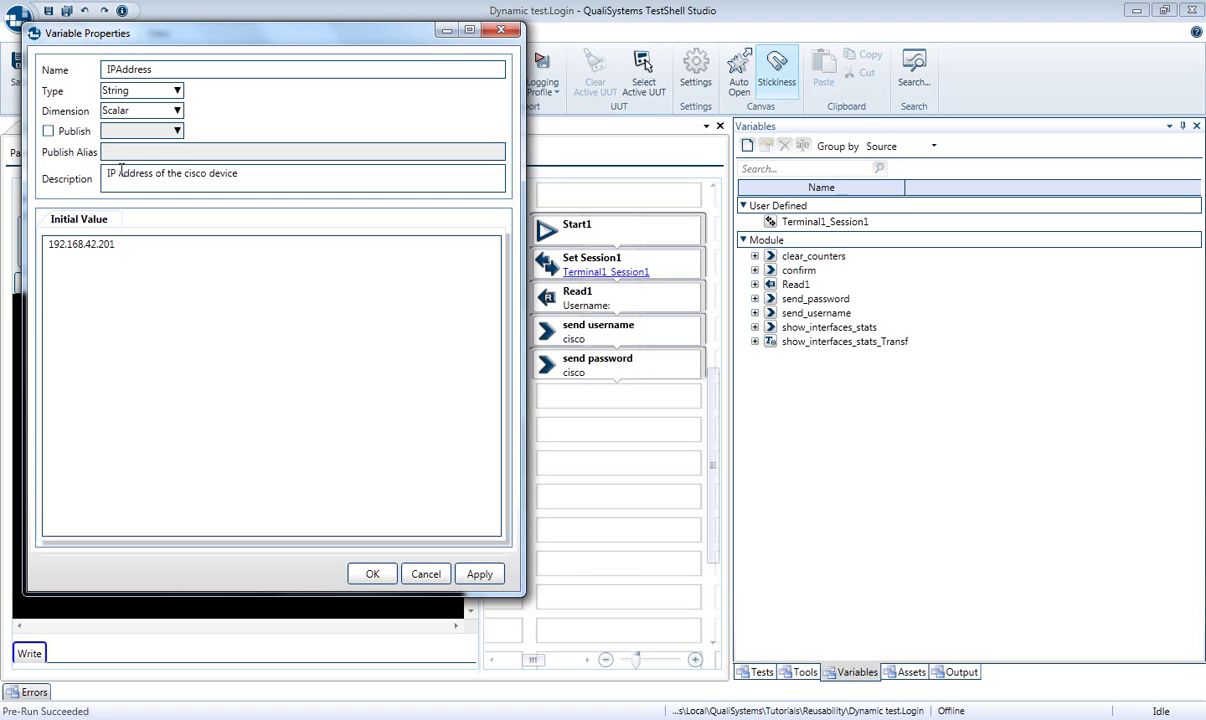
pyautogui.click(362, 572)
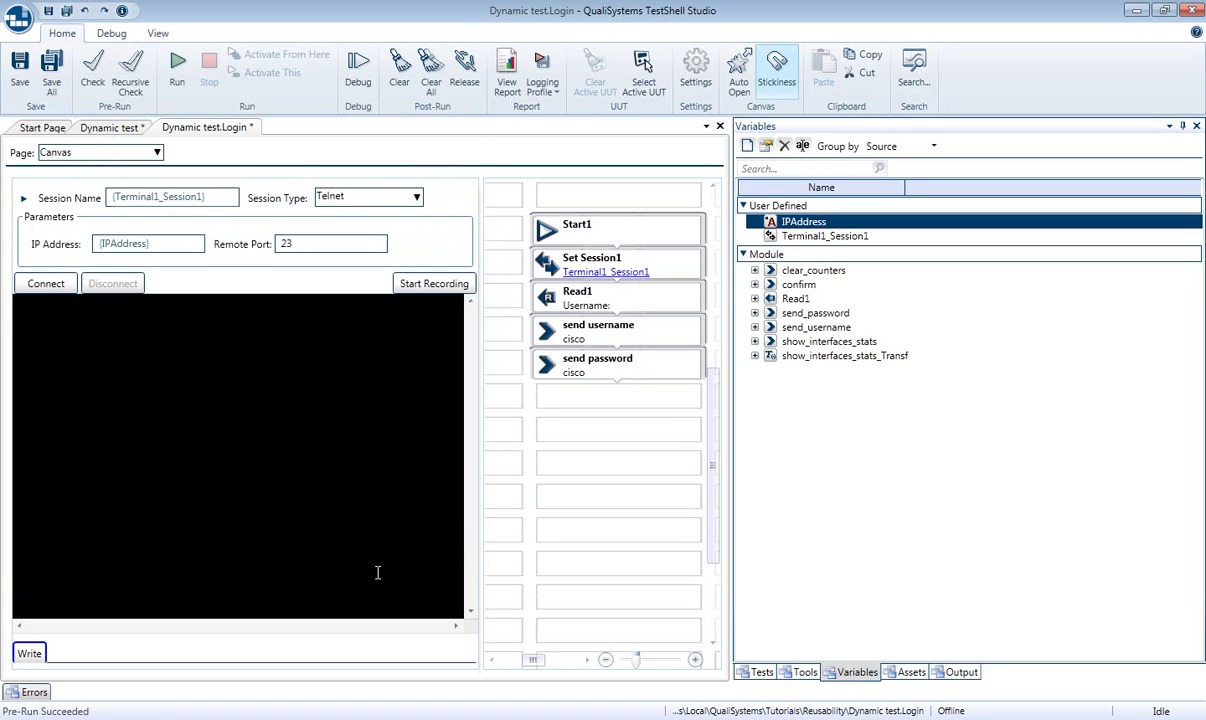
# Step: Extract the text written by the send username command into a variable named Username
pyautogui.click(594, 333)
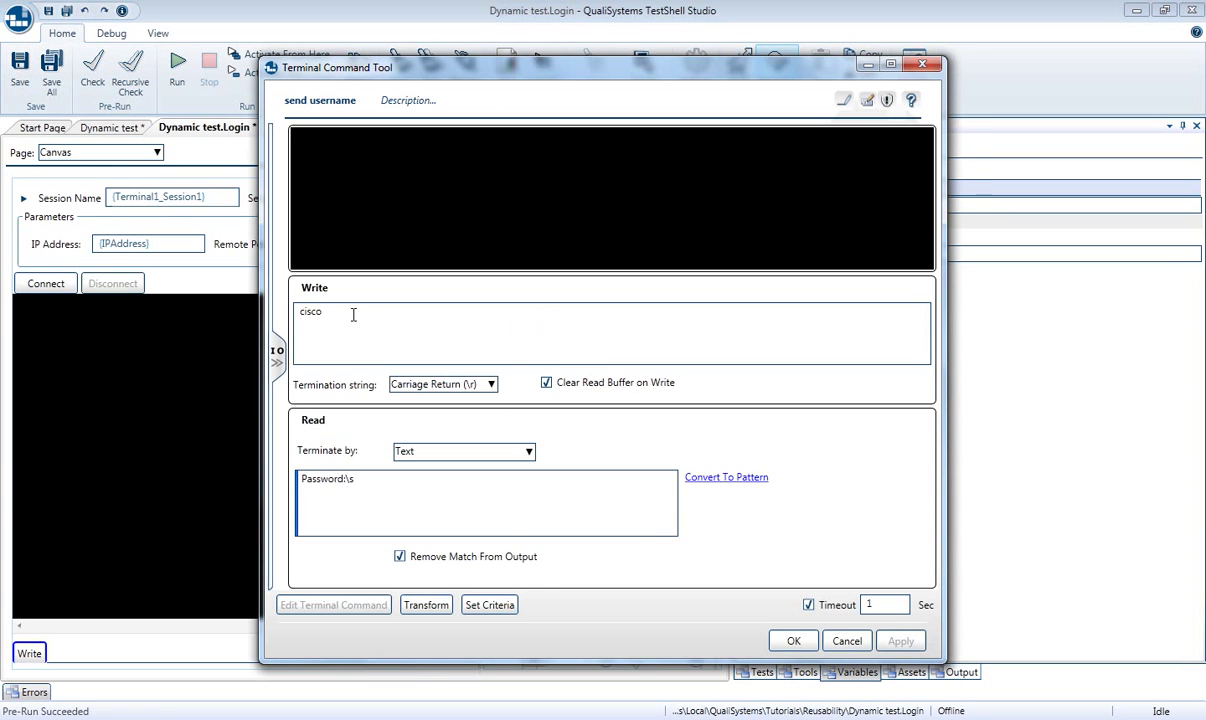
pyautogui.moveTo(350, 312); pyautogui.dragTo(298, 310)
pyautogui.rightClick(305, 312)
pyautogui.click(345, 533)
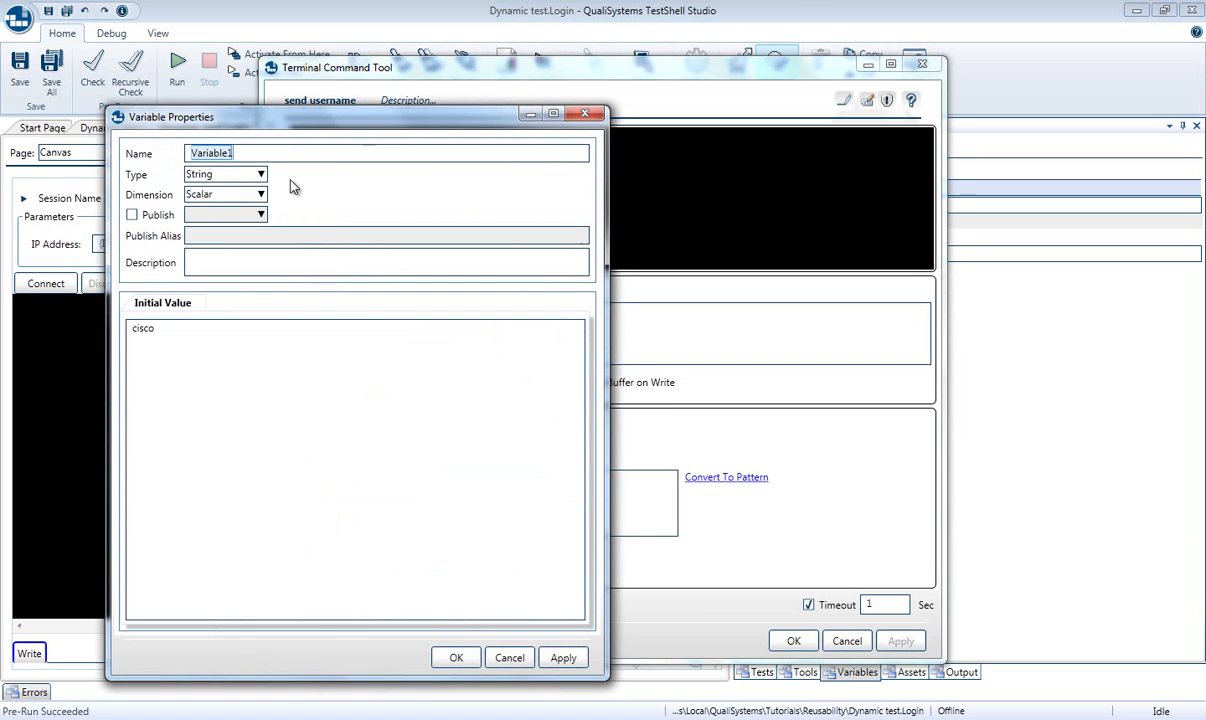
pyautogui.write('Username')
pyautogui.click(456, 657)
pyautogui.click(790, 641)
# Step: Extract the text written by the send password command into a variable named Password, then save everything and close the Login step
pyautogui.doubleClick(600, 358)
pyautogui.moveTo(347, 315); pyautogui.dragTo(297, 314)
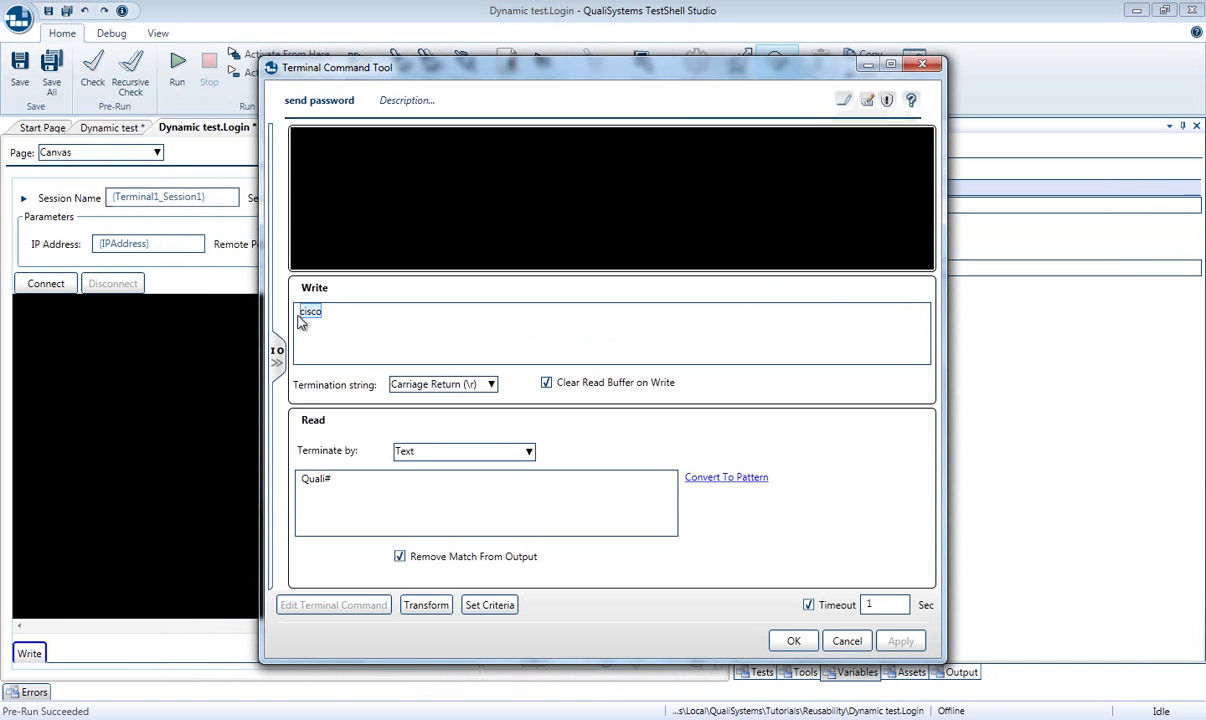
pyautogui.rightClick(315, 316)
pyautogui.click(381, 567)
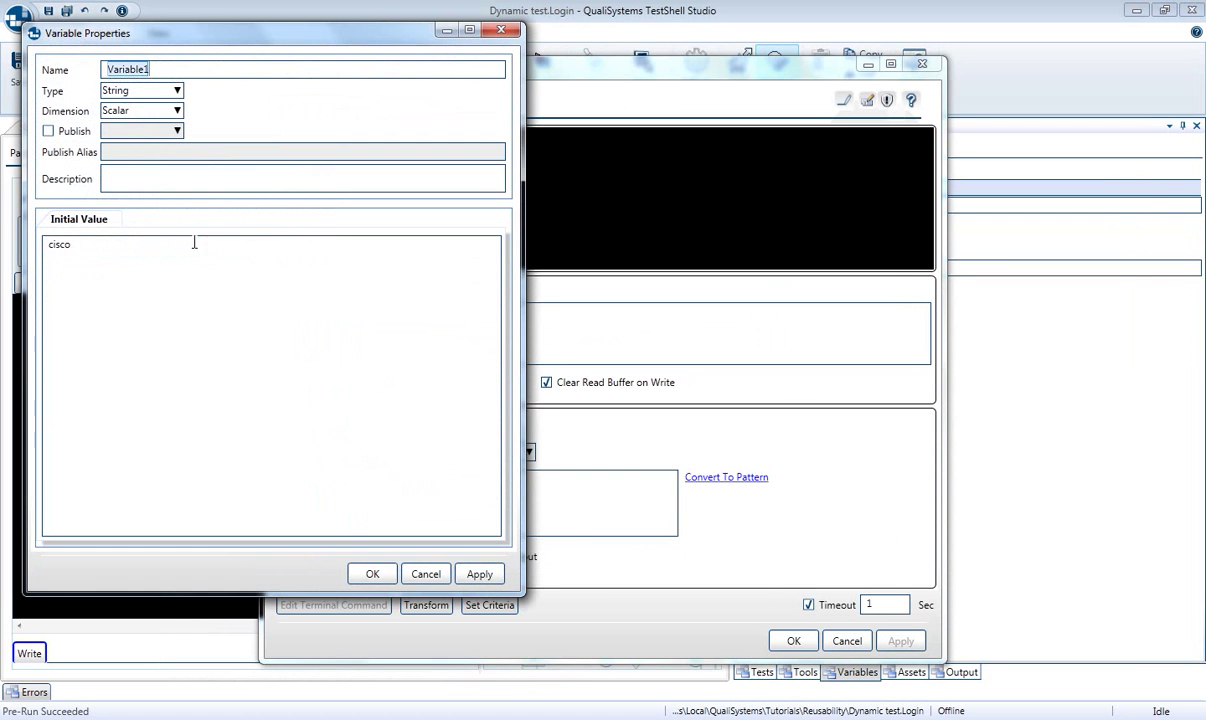
pyautogui.write('Password')
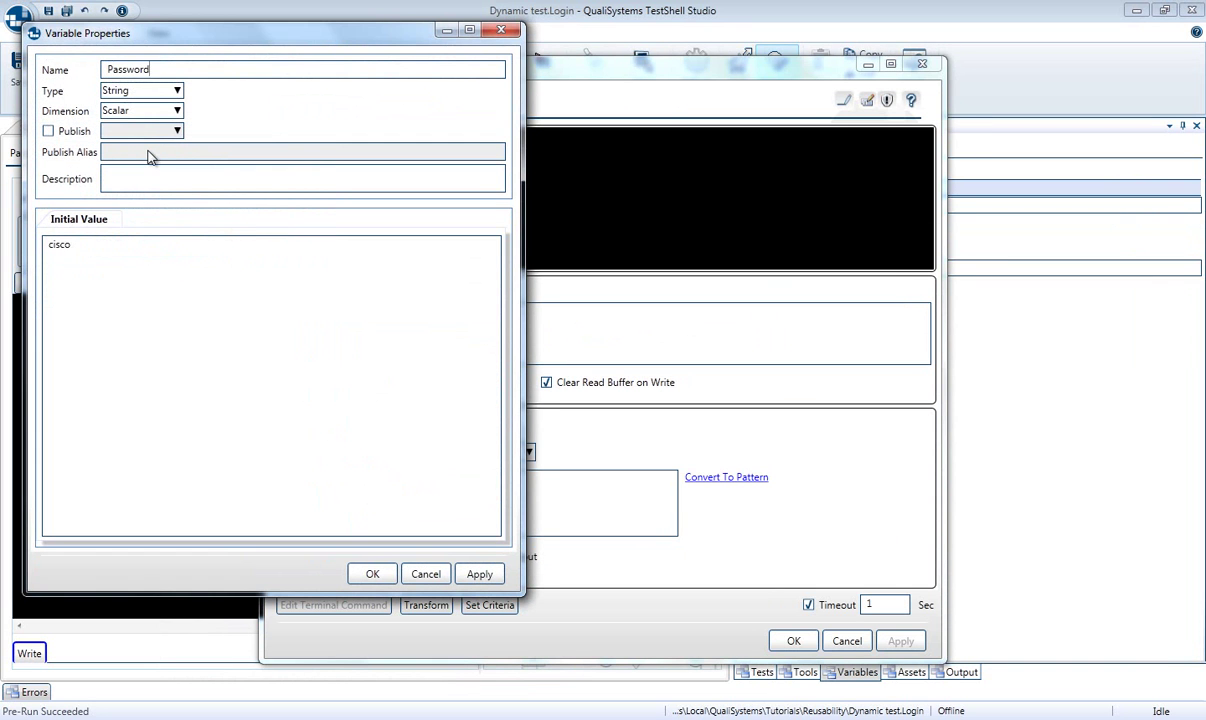
pyautogui.click(371, 574)
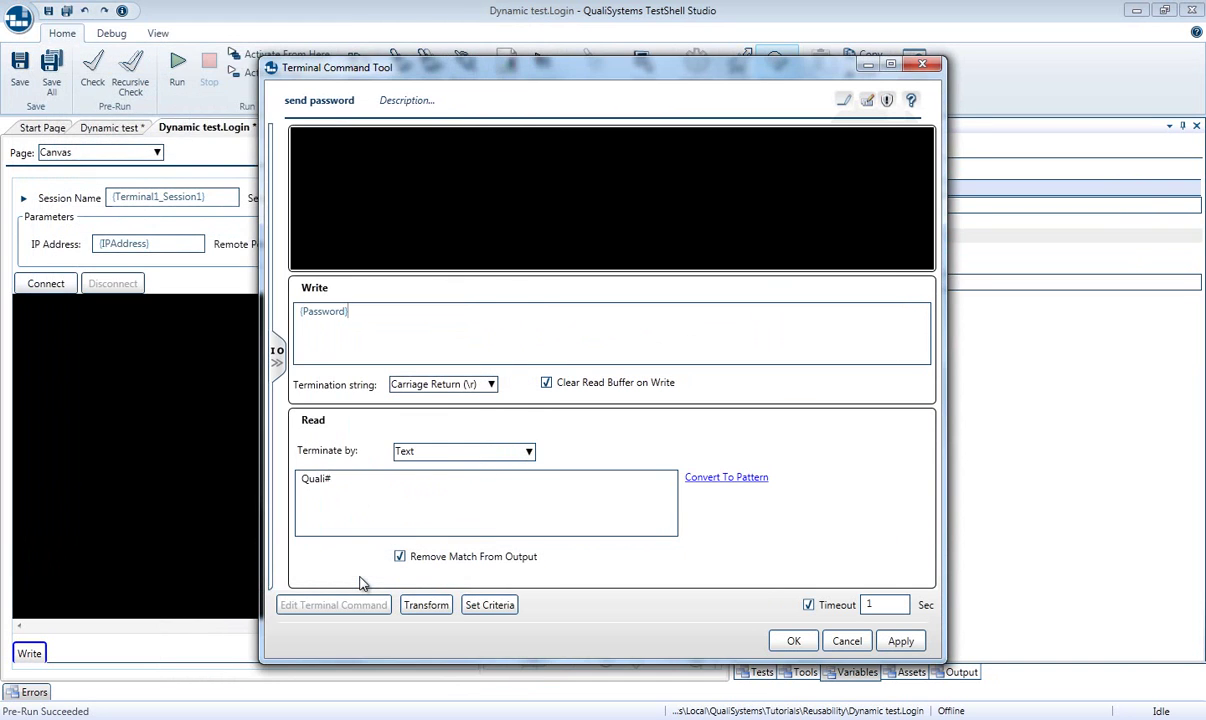
pyautogui.click(785, 643)
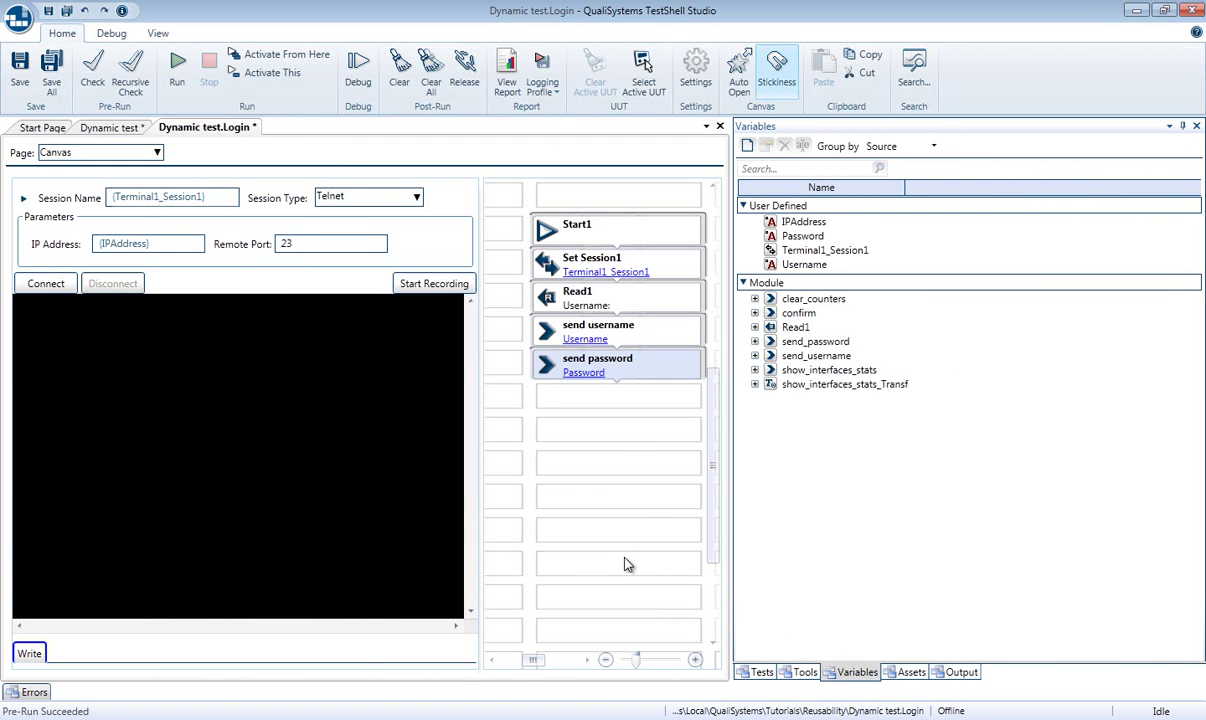
pyautogui.hotkey('ctrl', 'shift', 's')
pyautogui.click(720, 127)
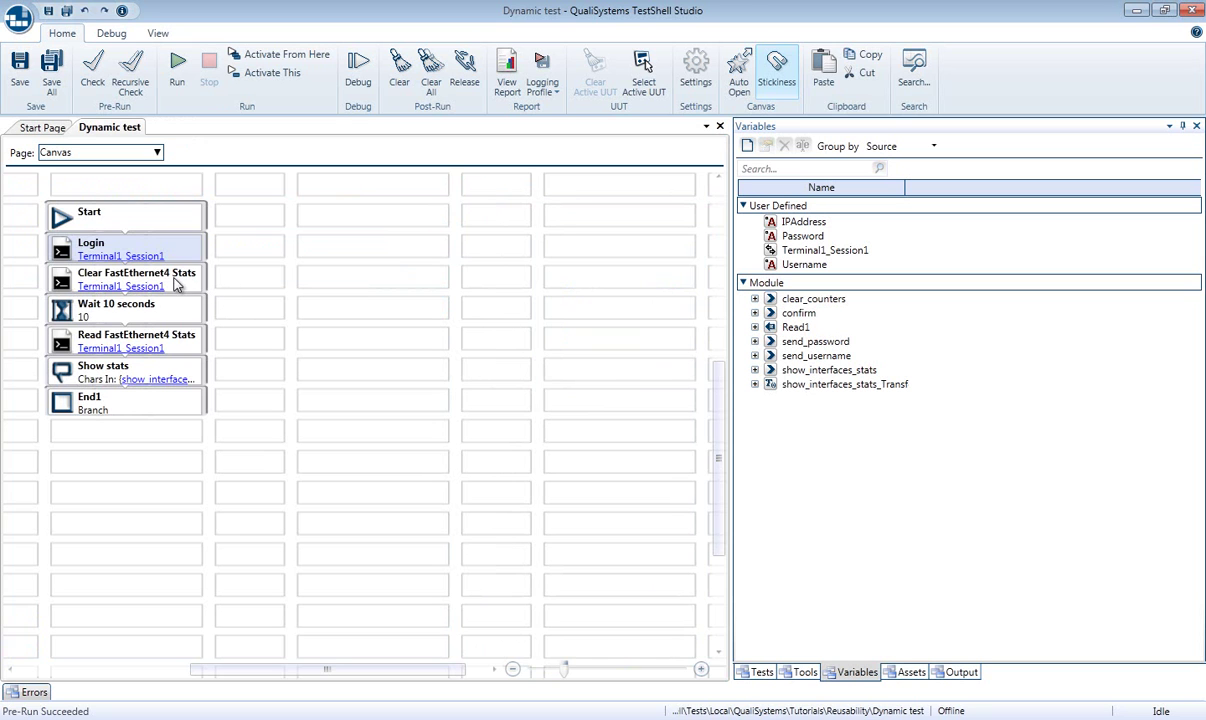
# Step: In the Clear FastEthernet4 Stats step, extract FastEthernet4 from the clear counters command into a variable named Interface, and close the step
pyautogui.click(174, 281)
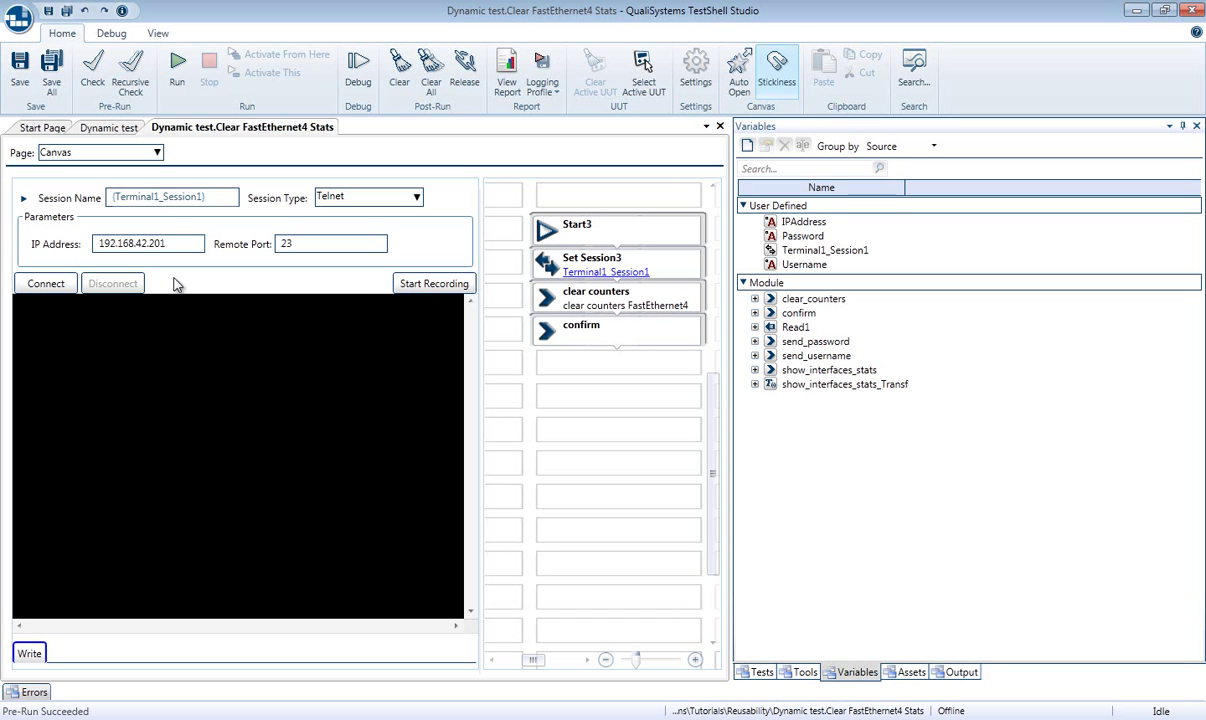
pyautogui.doubleClick(581, 299)
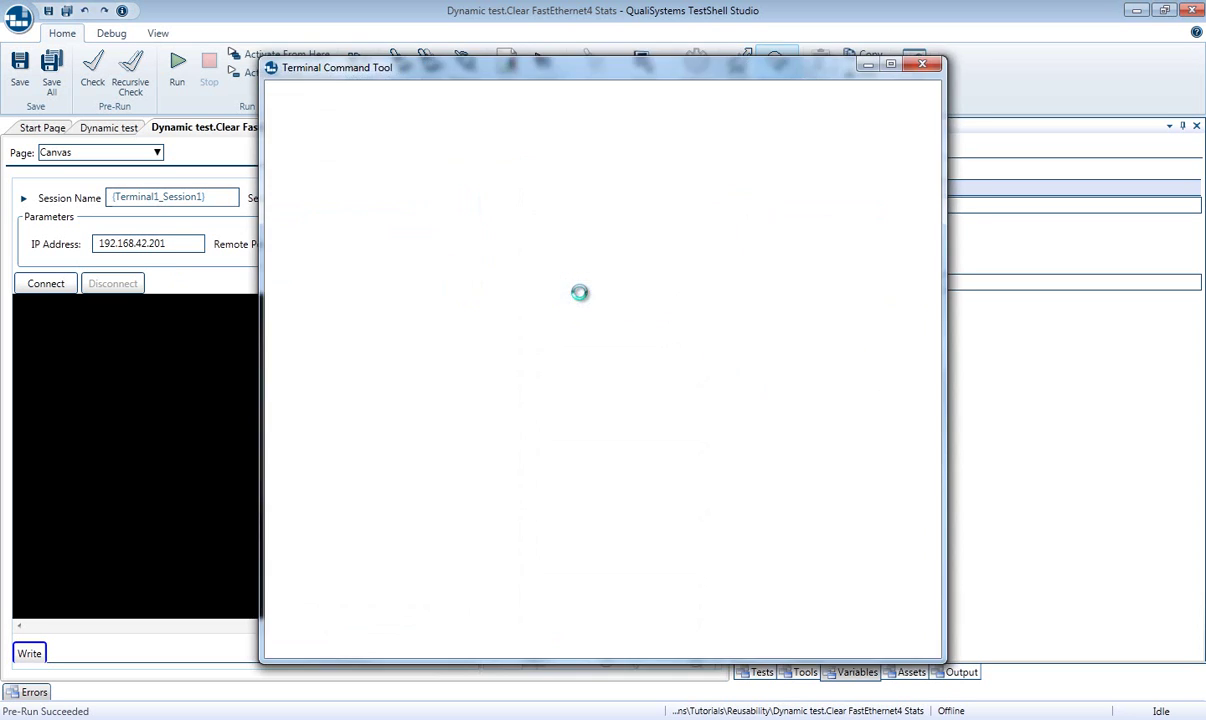
pyautogui.doubleClick(396, 313)
pyautogui.rightClick(397, 314)
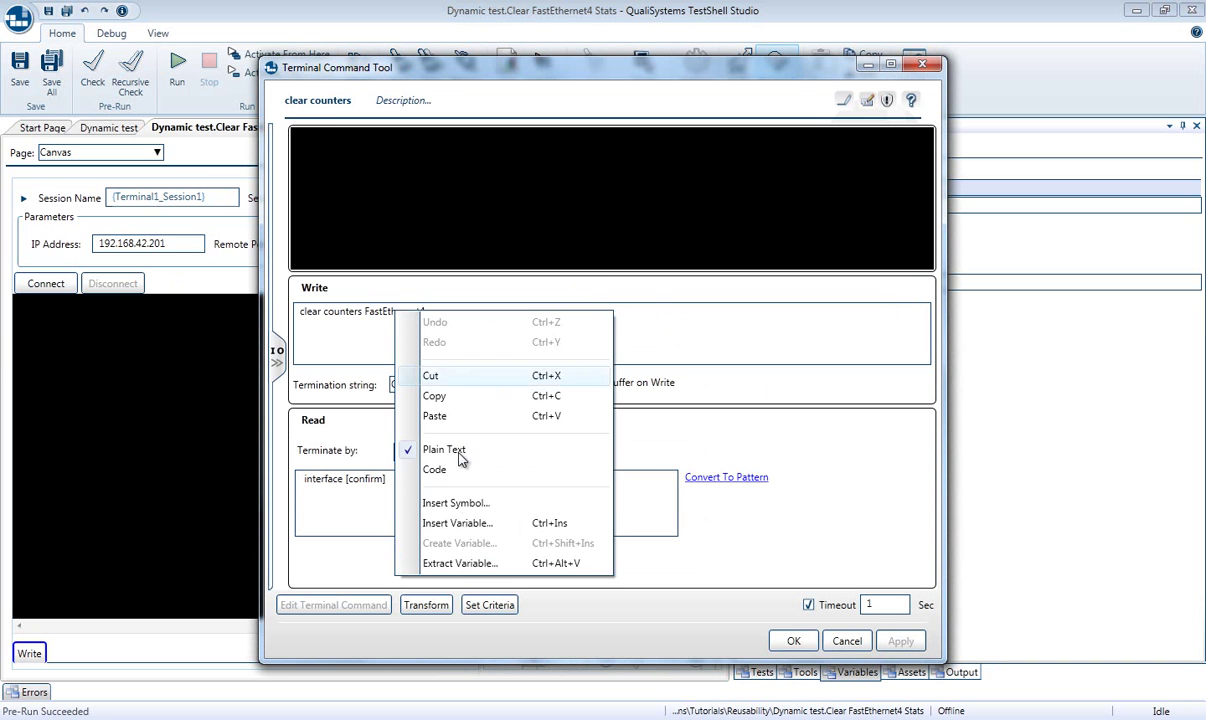
pyautogui.click(461, 561)
pyautogui.write('Interface')
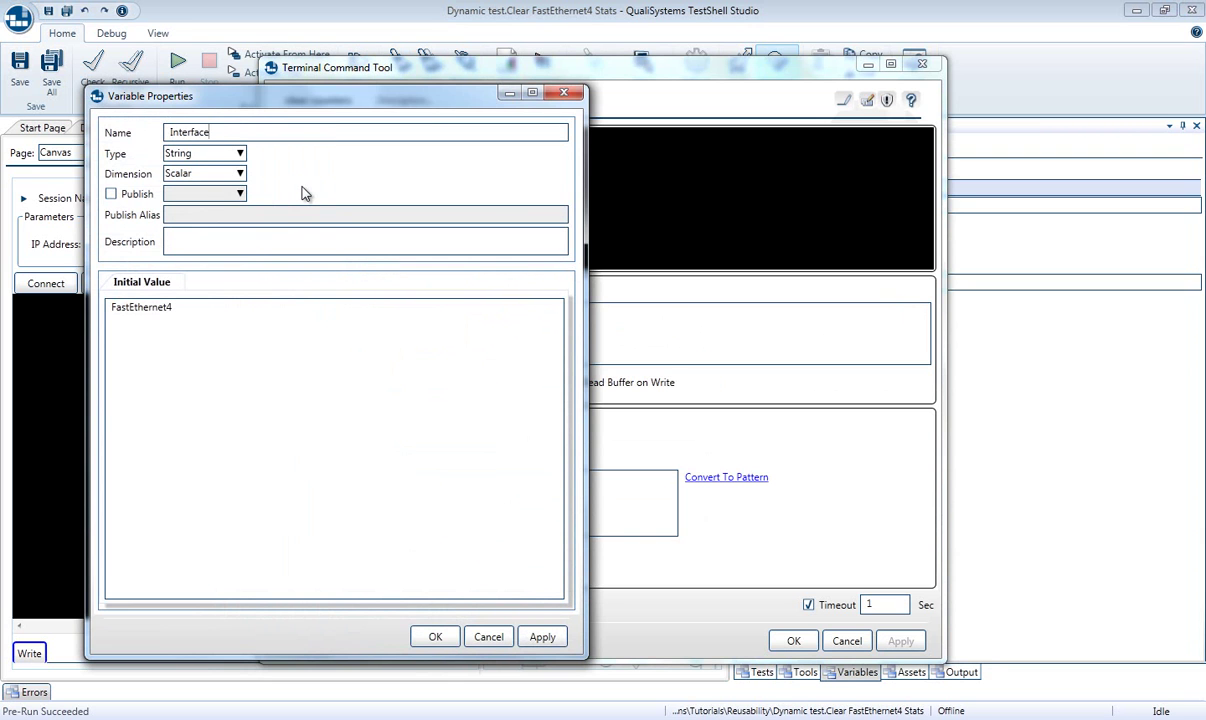
pyautogui.click(435, 637)
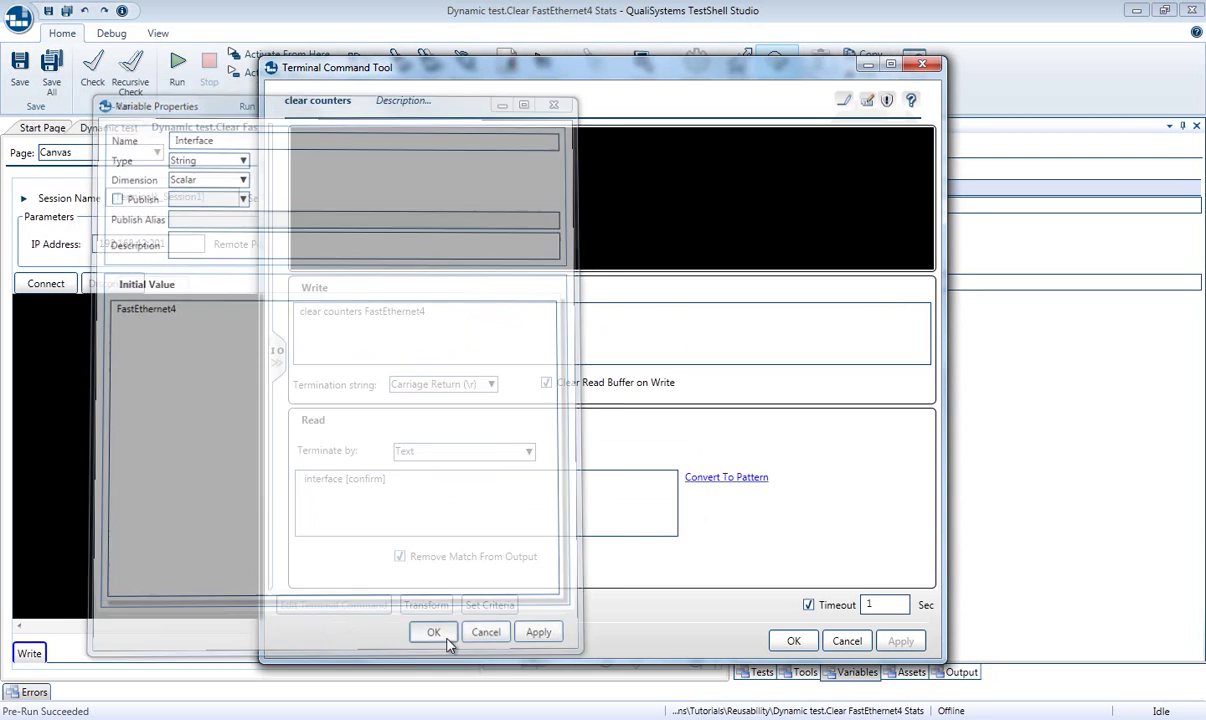
pyautogui.click(793, 641)
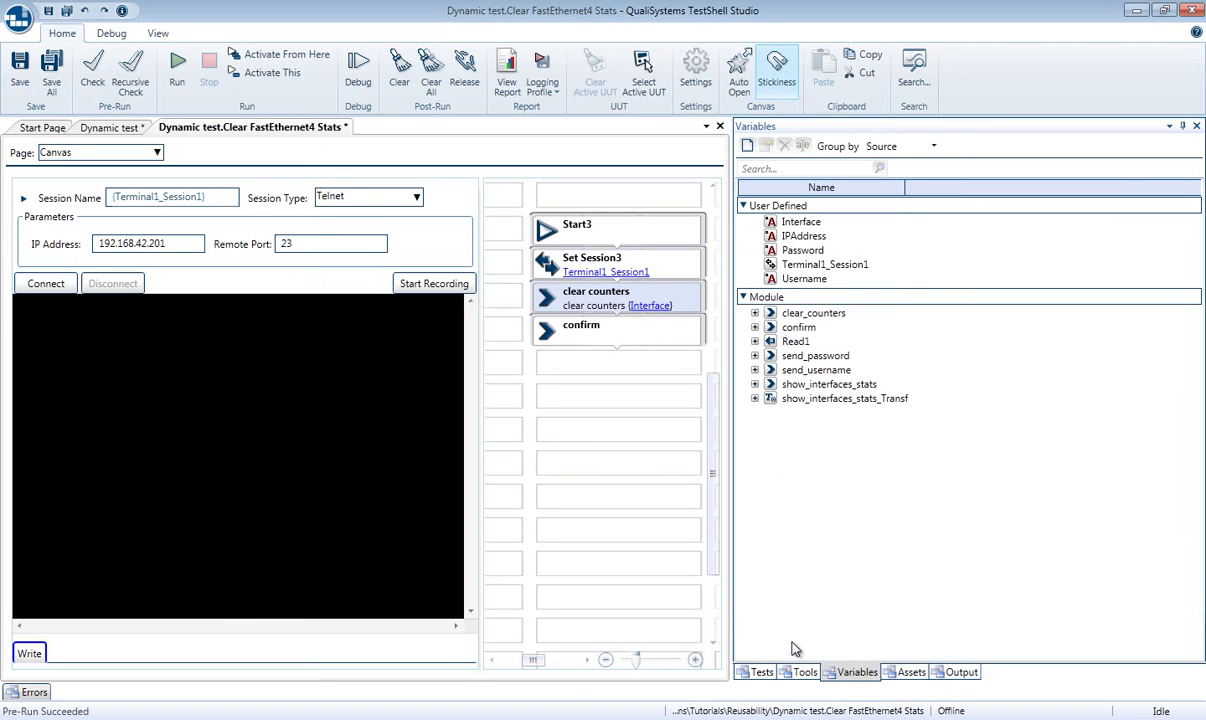
pyautogui.click(719, 126)
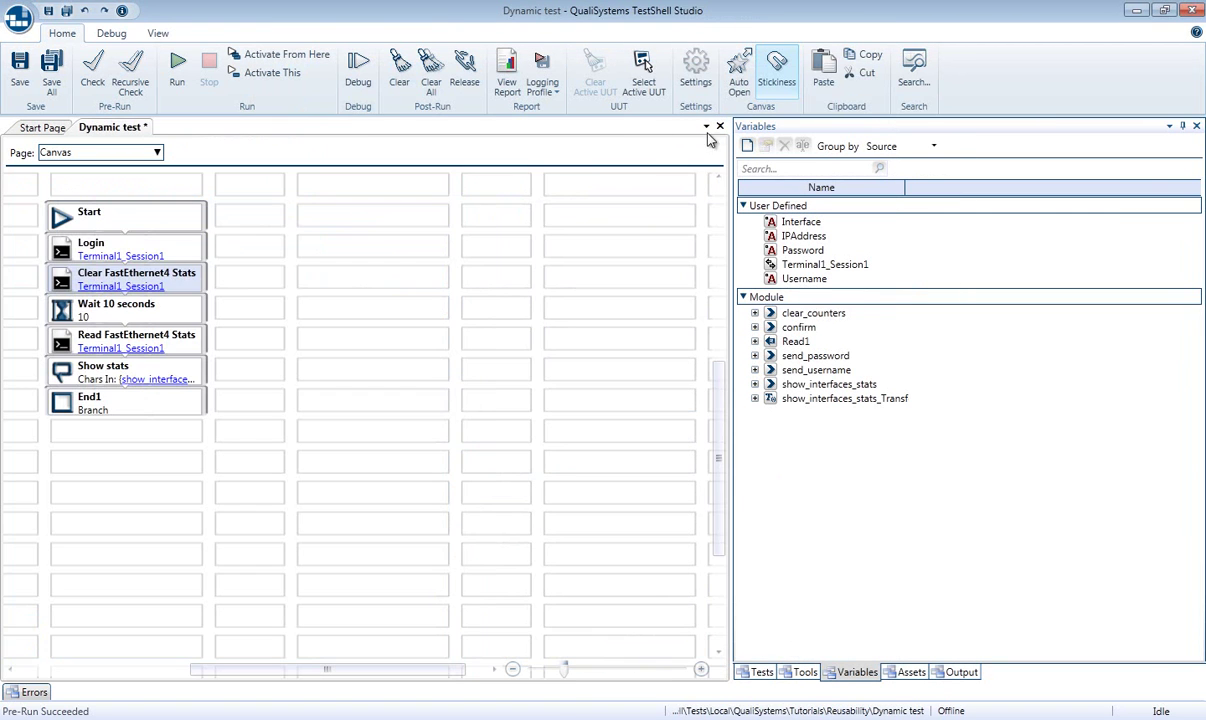
# Step: Rename the Clear FastEthernet4 Stats step as Clear Interface Stats
pyautogui.click(155, 284)
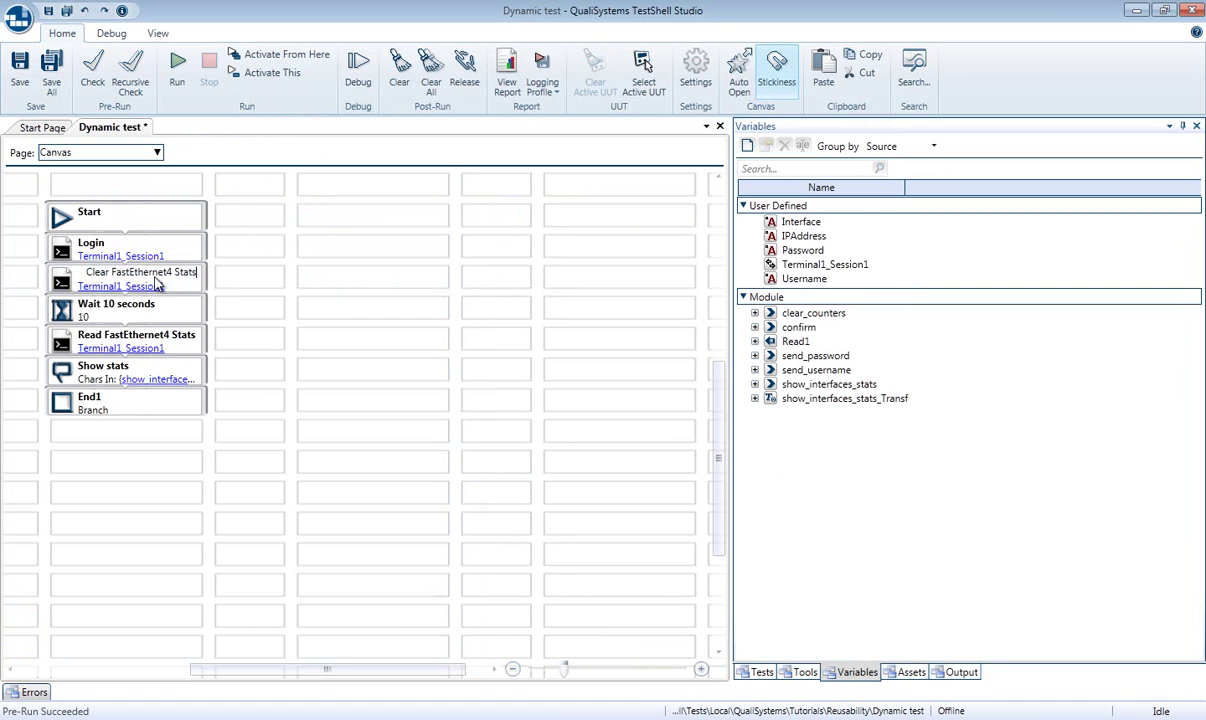
pyautogui.hotkey('shift', 'Left')
pyautogui.hotkey('shift', 'Left')
pyautogui.hotkey('shift', 'Left')
pyautogui.hotkey('shift', 'Left')
pyautogui.hotkey('shift', 'Left')
pyautogui.hotkey('shift', 'Left')
pyautogui.hotkey('shift', 'Left')
pyautogui.hotkey('shift', 'Left')
pyautogui.hotkey('shift', 'Left')
pyautogui.hotkey('shift', 'Left')
pyautogui.hotkey('shift', 'Left')
pyautogui.hotkey('shift', 'Left')
pyautogui.hotkey('shift', 'Left')
pyautogui.write('Interface')
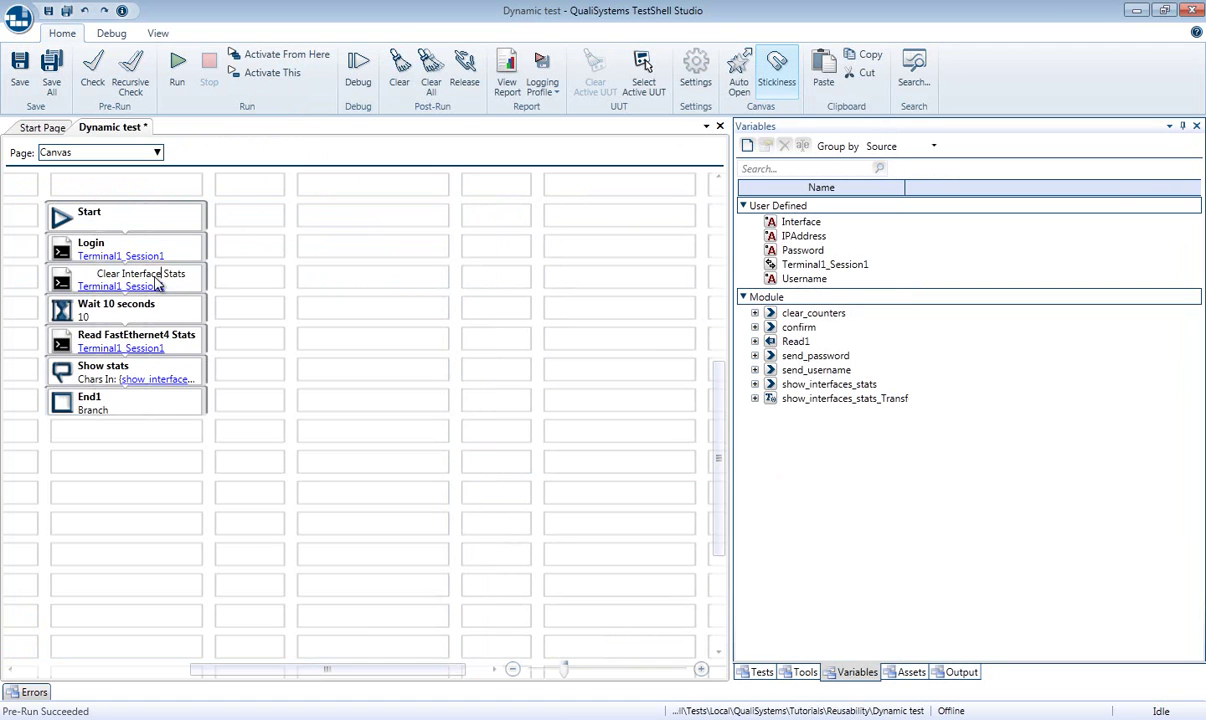
pyautogui.press('Return')
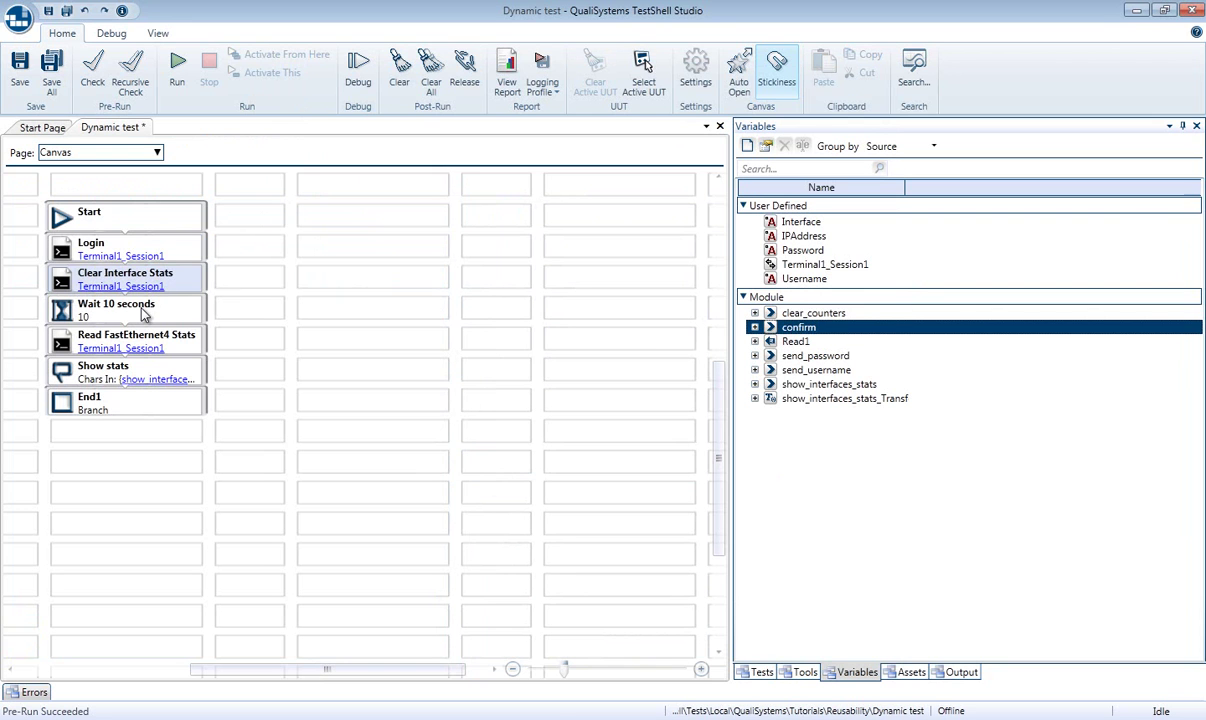
# Step: In the Wait 10 seconds step, extract the delay value into a numeric variable named WaitDuration and confirm the step
pyautogui.doubleClick(143, 315)
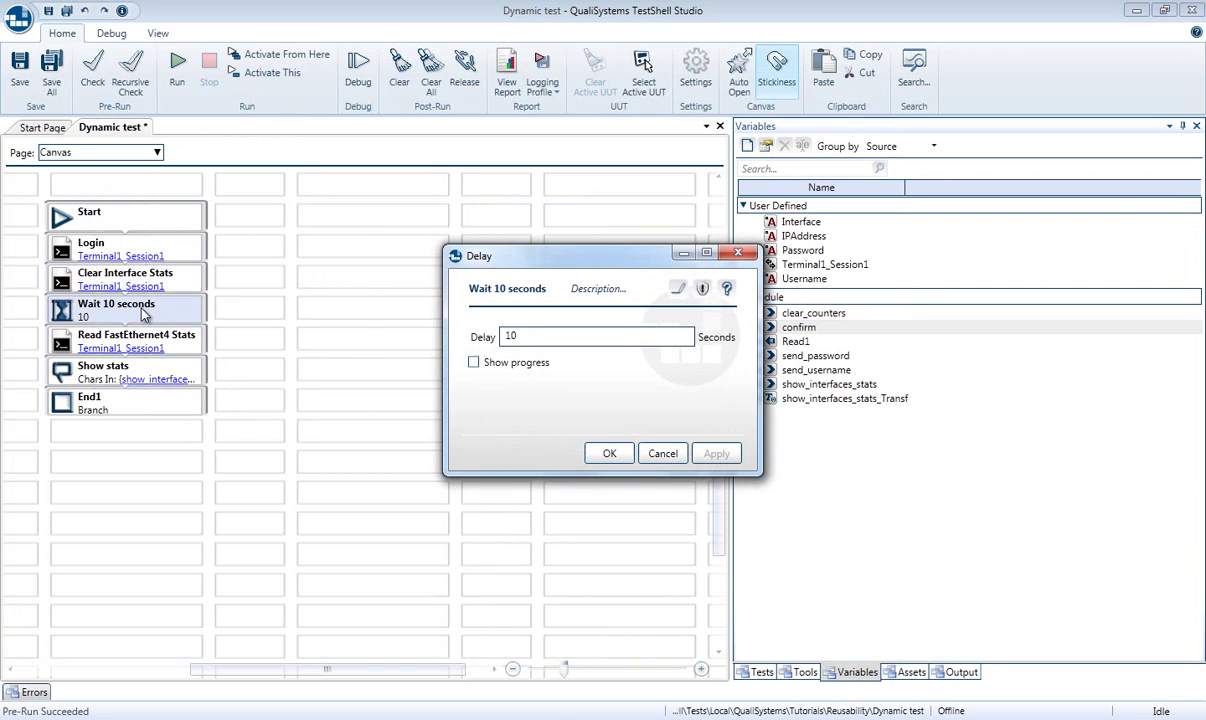
pyautogui.rightClick(508, 337)
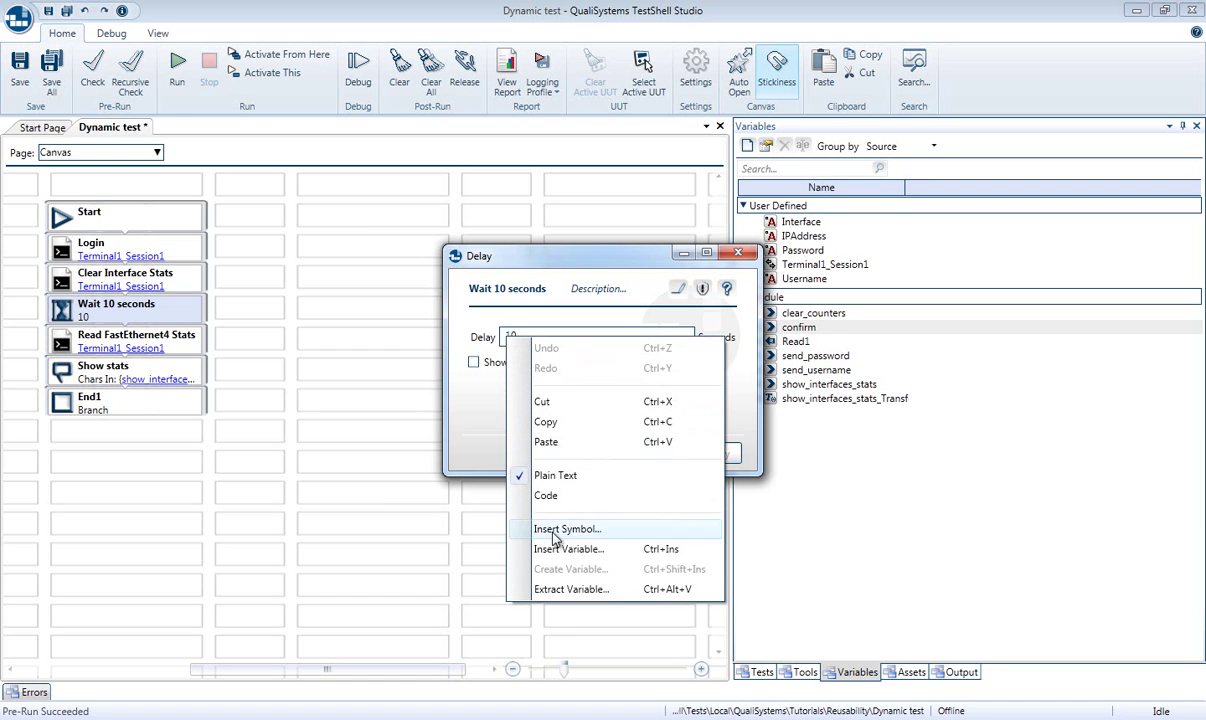
pyautogui.click(553, 591)
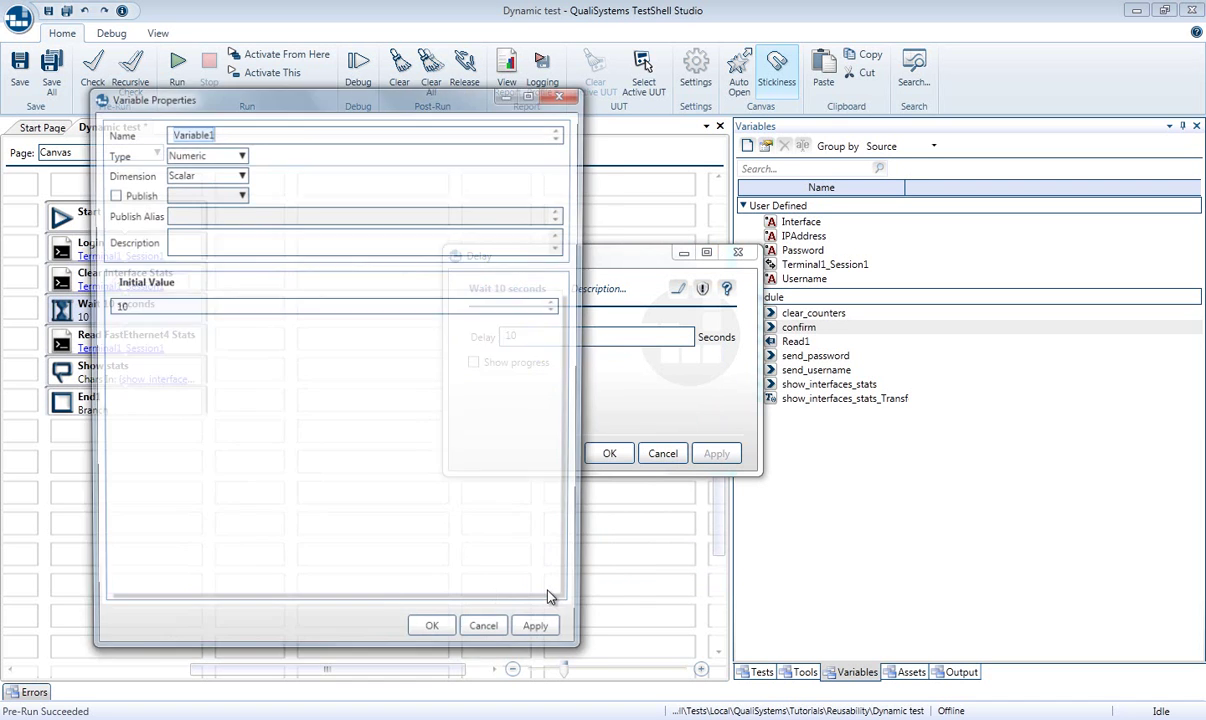
pyautogui.write('Wait')
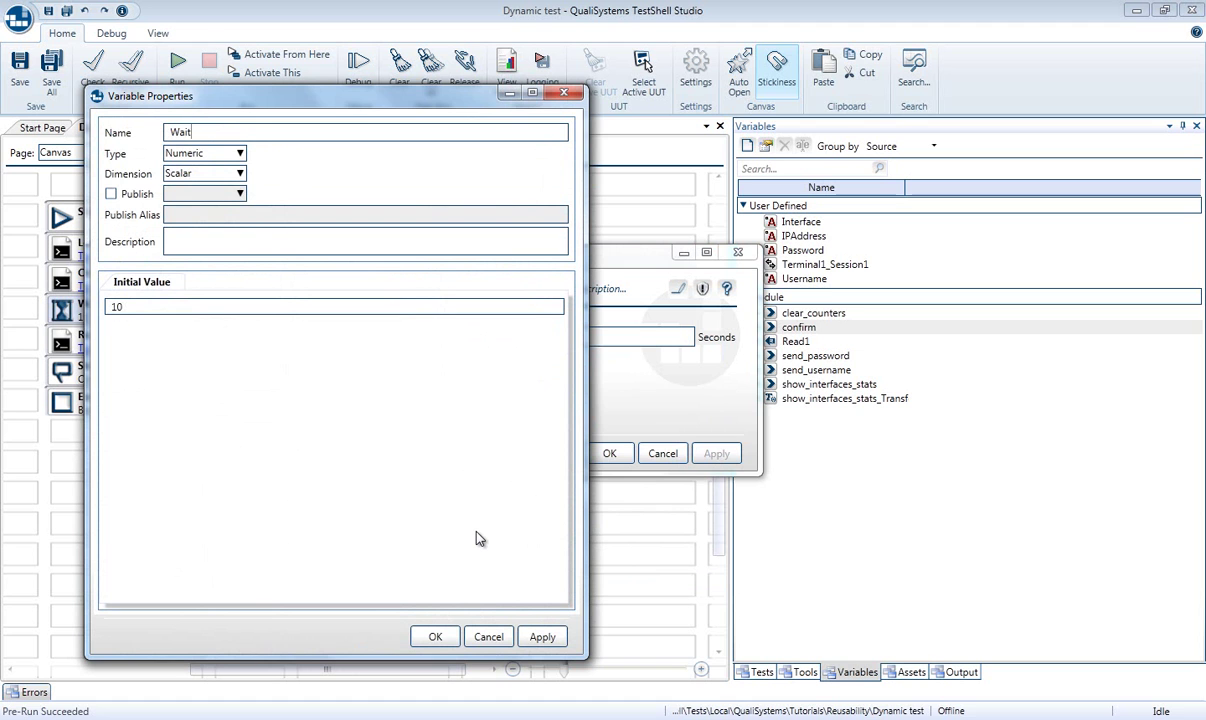
pyautogui.write('Duration')
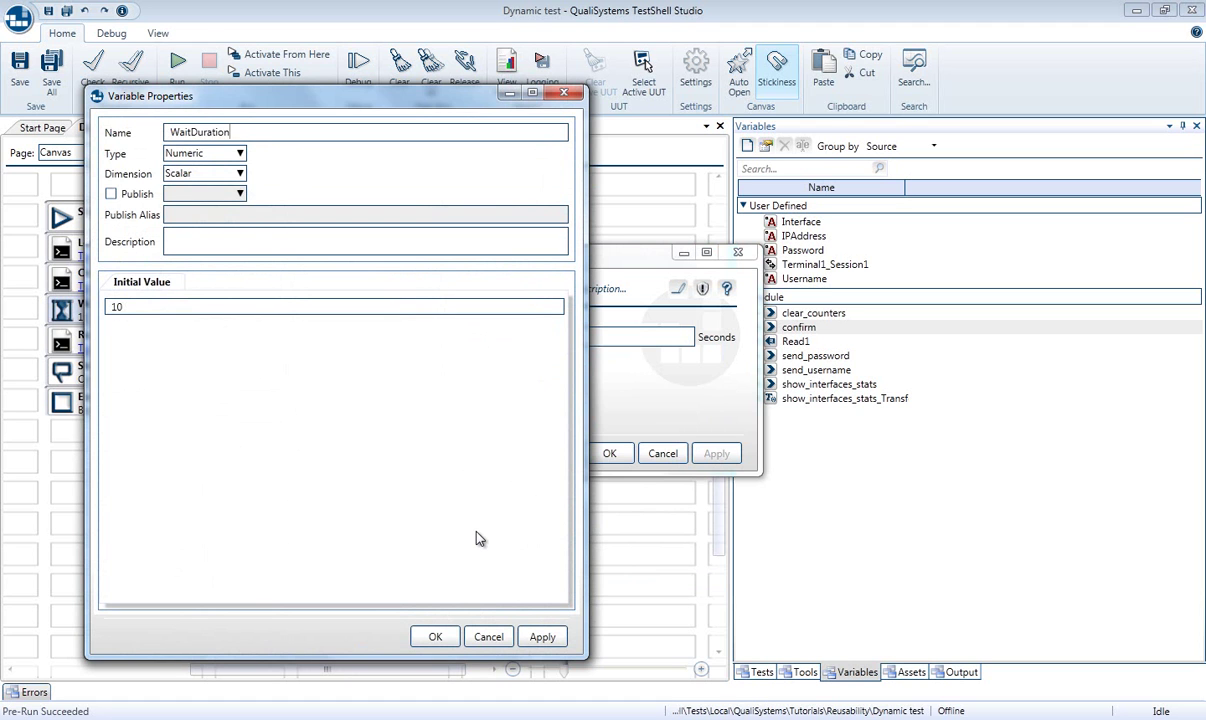
pyautogui.click(434, 636)
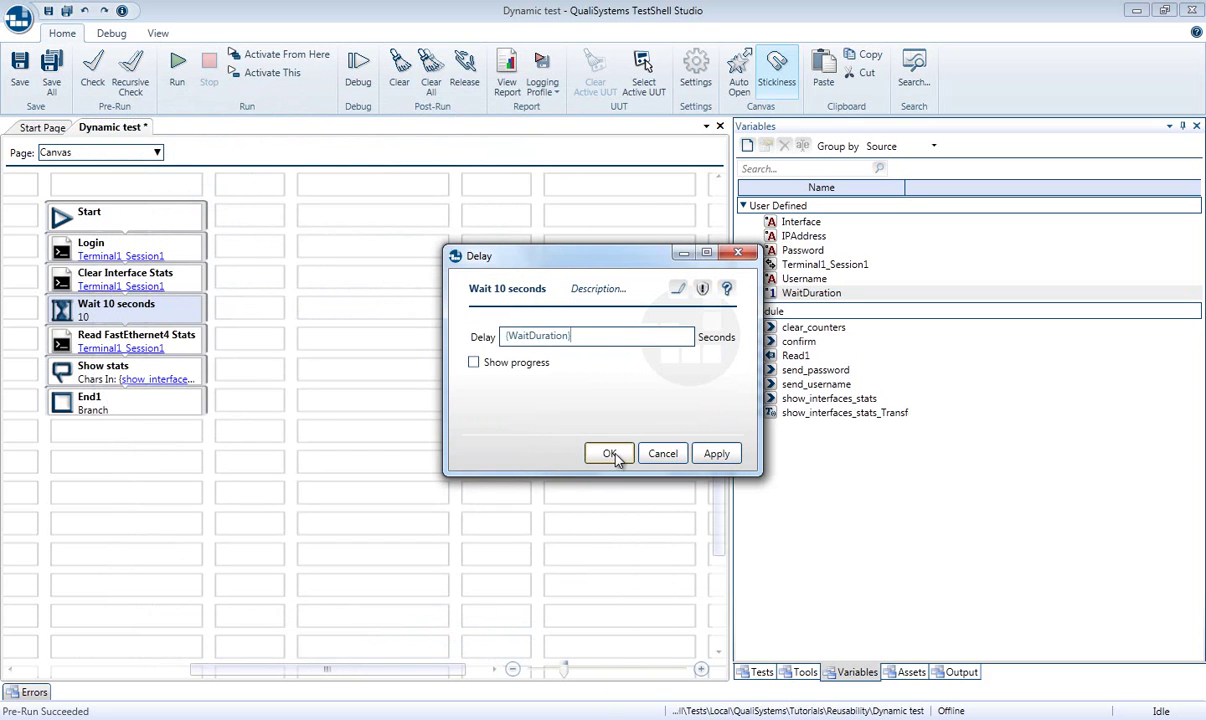
pyautogui.click(611, 454)
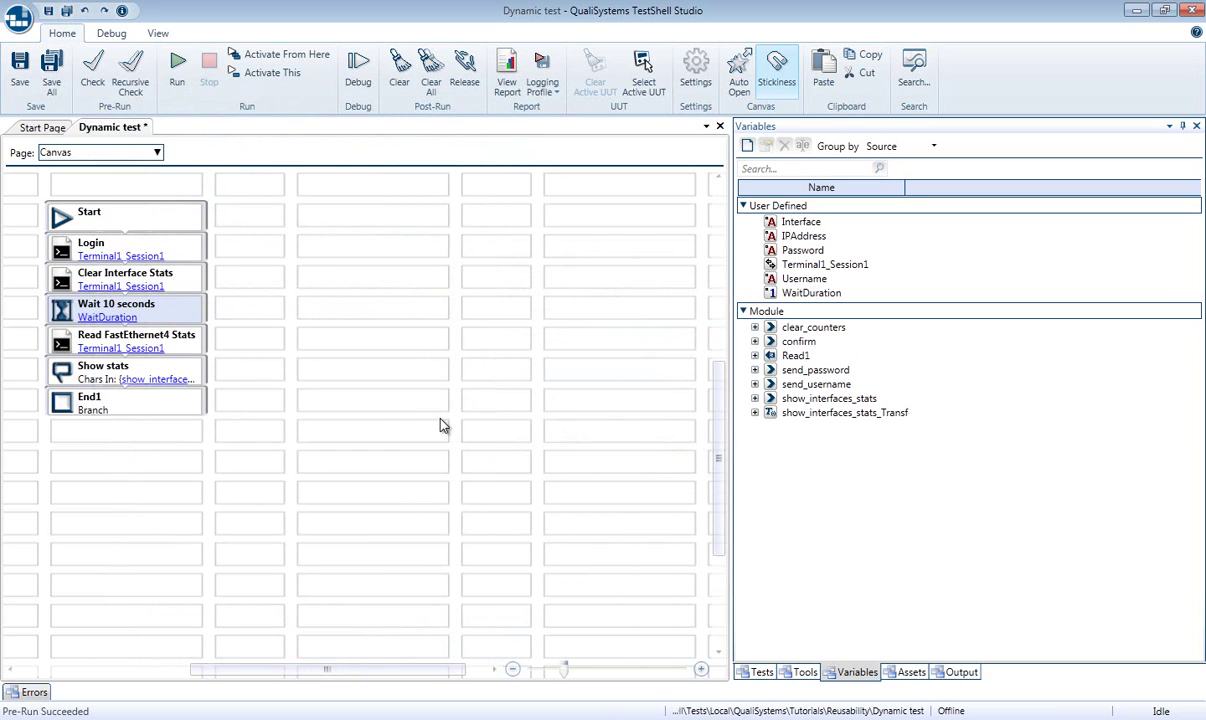
# Step: Rename the Read FastEthernet4 Stats step as Read Interface Stats
pyautogui.click(112, 350)
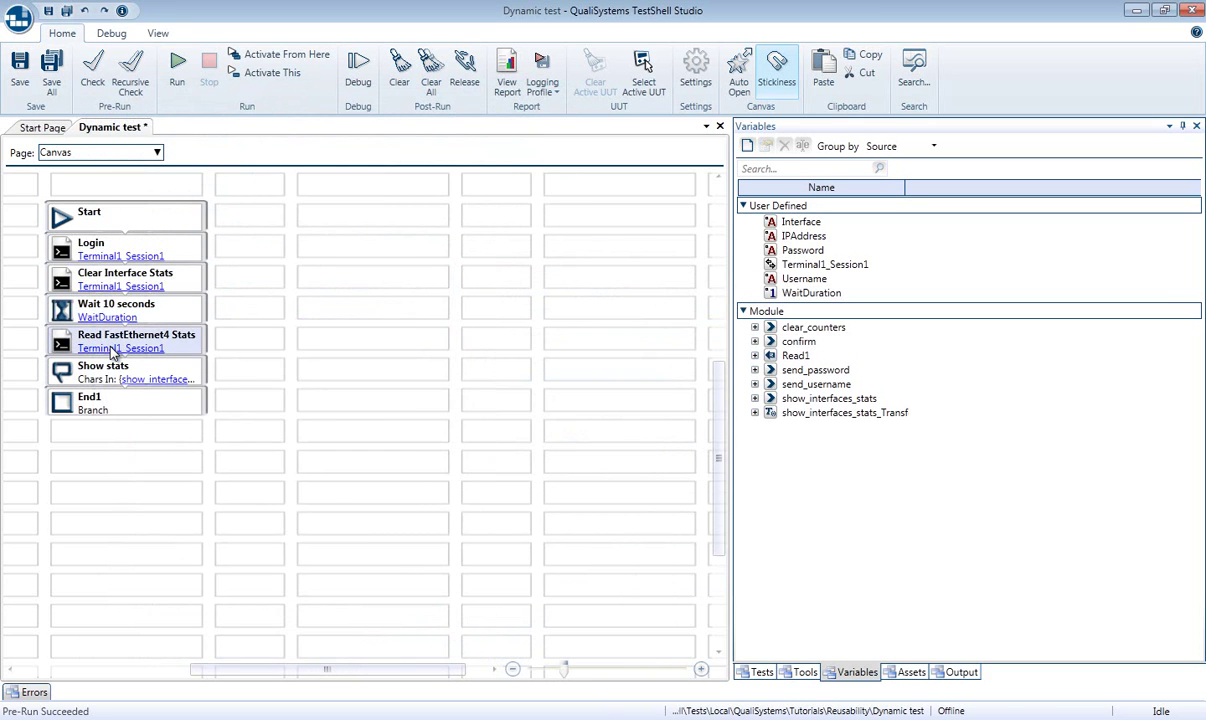
pyautogui.press('F2')
pyautogui.press('Home')
pyautogui.hotkey('ctrl', 'Right')
pyautogui.press('Right')
pyautogui.hotkey('shift', 'Right')
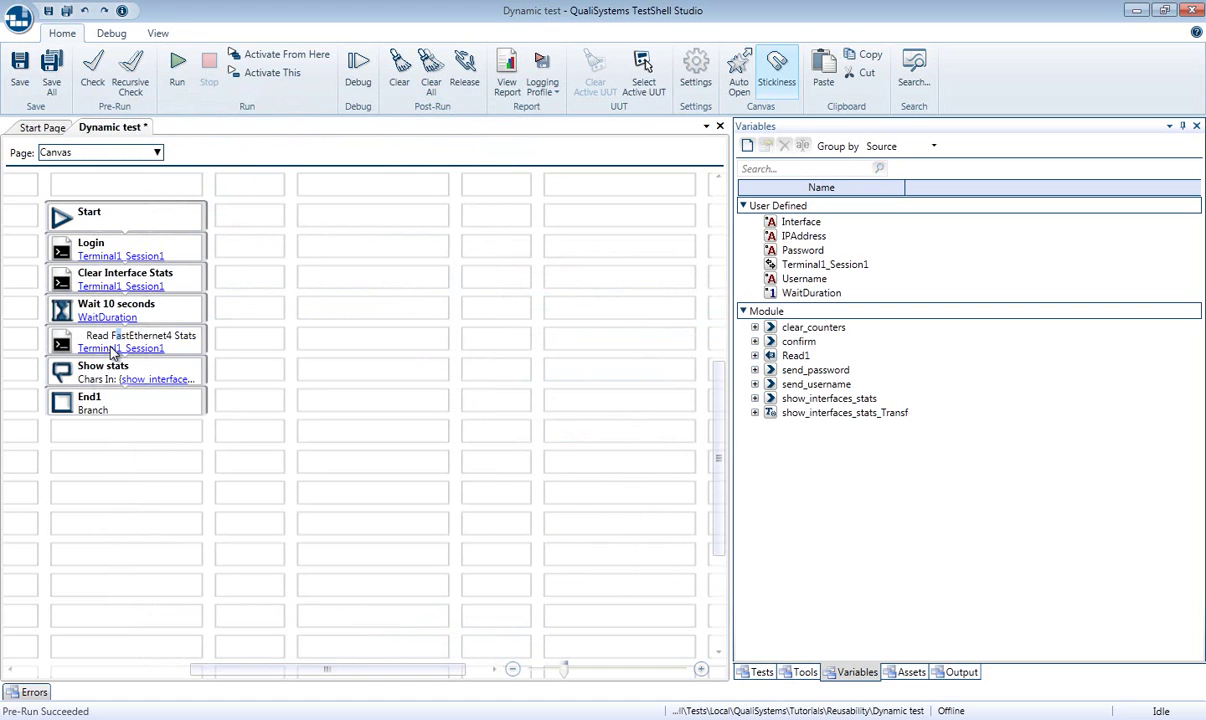
pyautogui.hotkey('ctrl', 'shift', 'Right')
pyautogui.write('Inter')
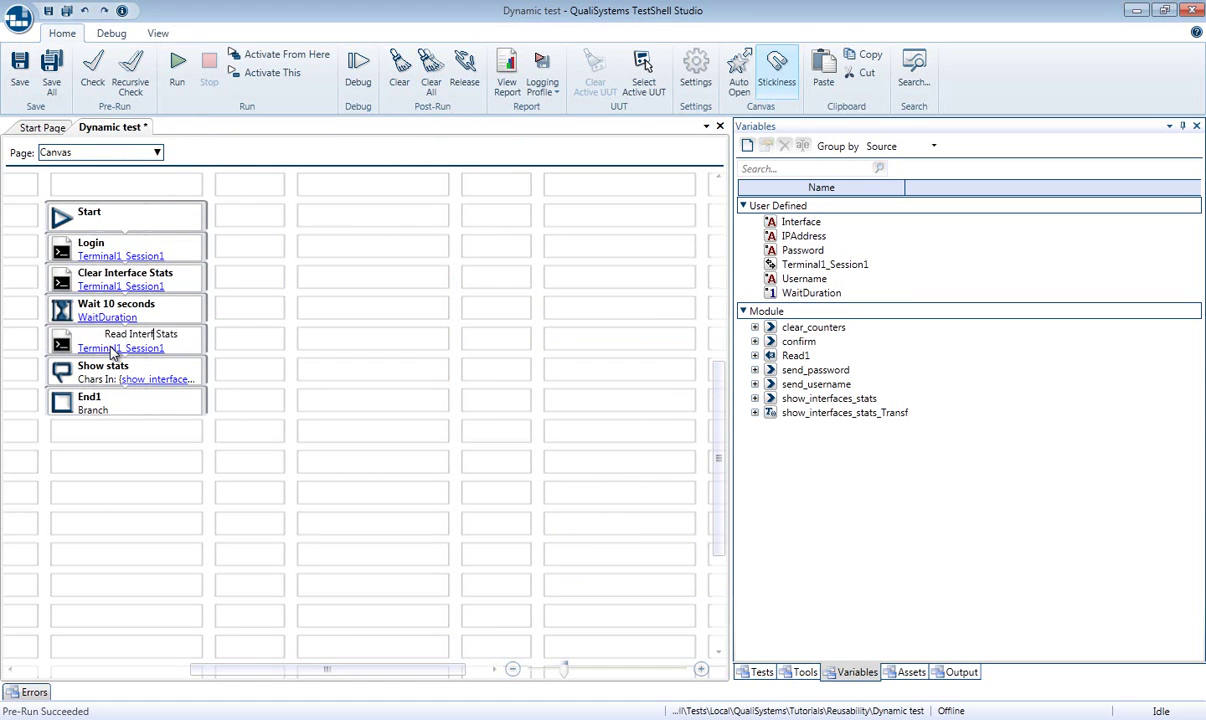
pyautogui.write('face')
pyautogui.press('Return')
# Step: In the Read Interface Stats step, replace FastEthernet4 in the show interfaces stats command with the existing Interface variable, and close the step
pyautogui.click(112, 339)
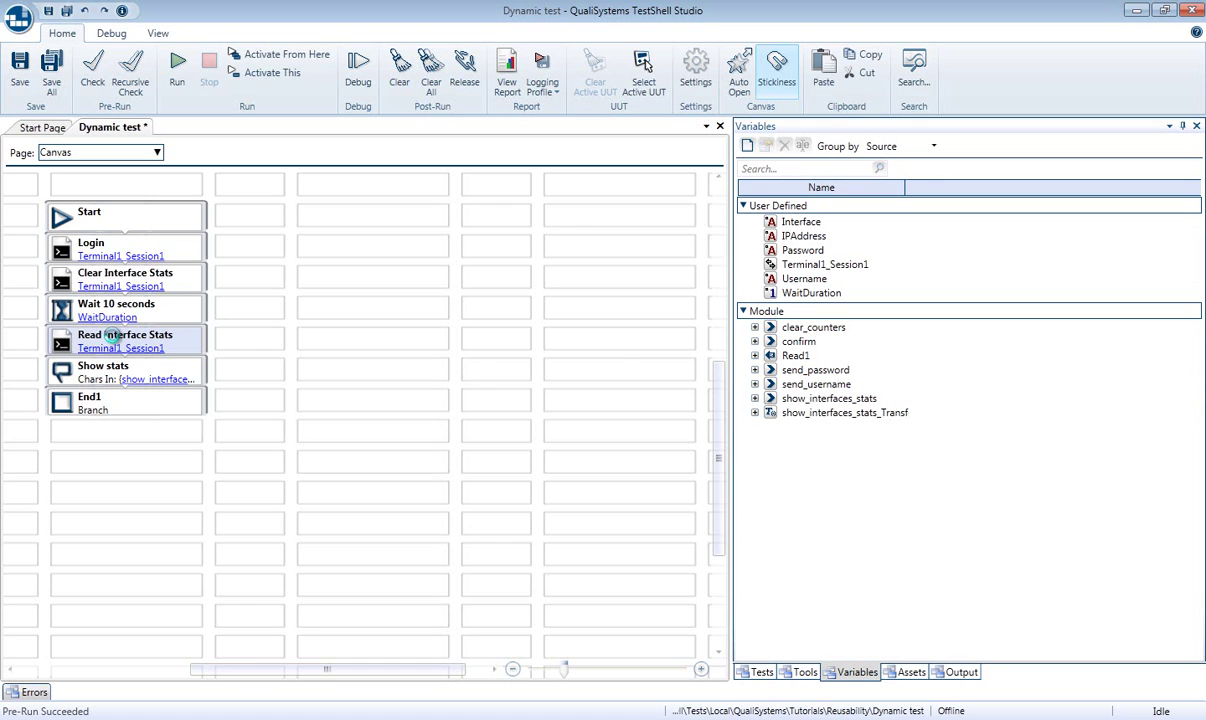
pyautogui.doubleClick(112, 339)
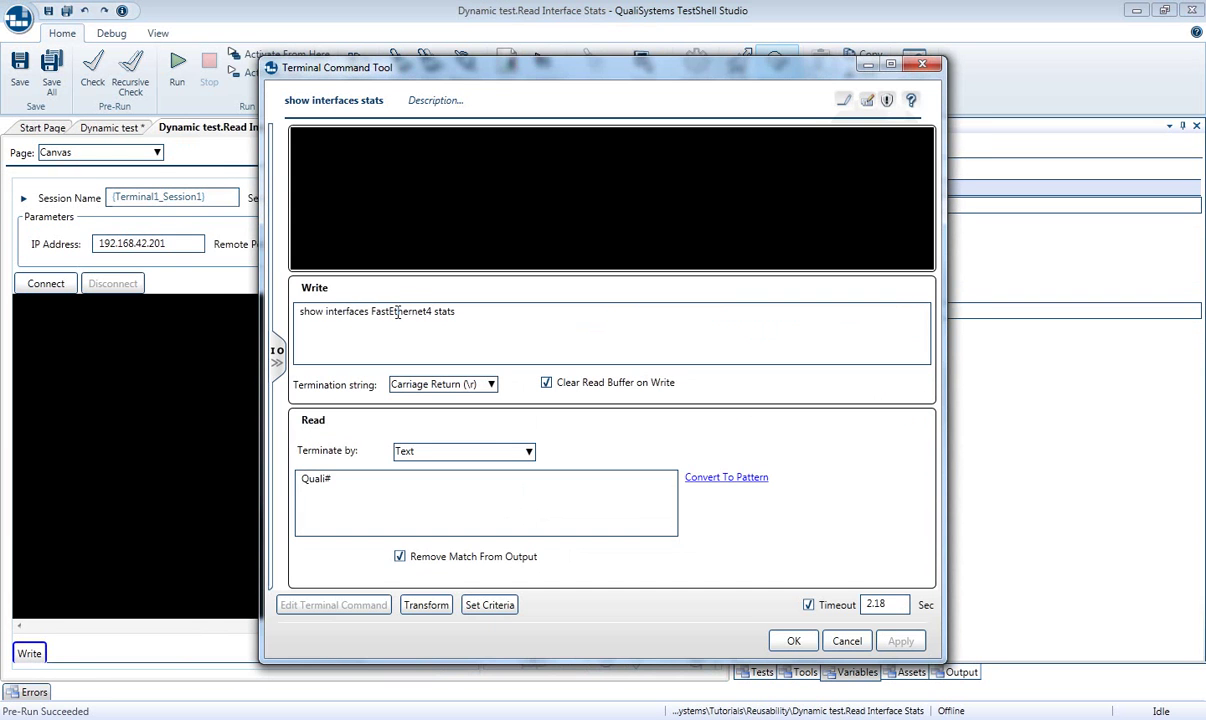
pyautogui.doubleClick(407, 313)
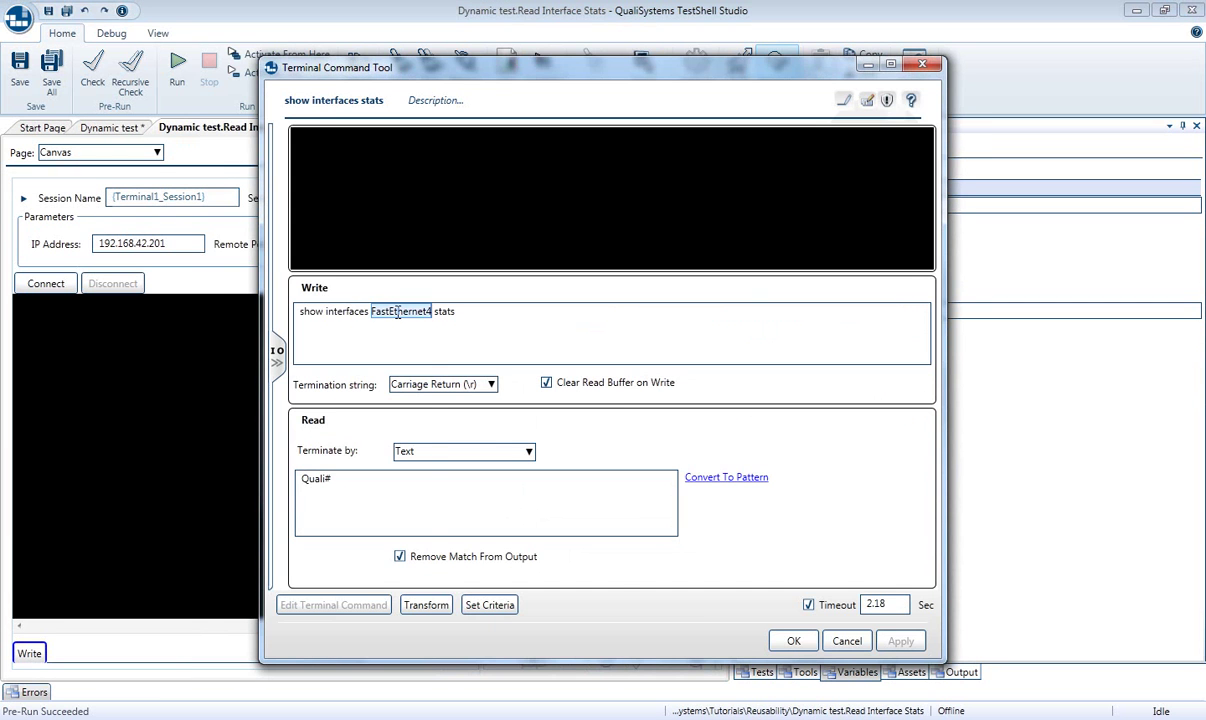
pyautogui.rightClick(407, 313)
pyautogui.click(455, 500)
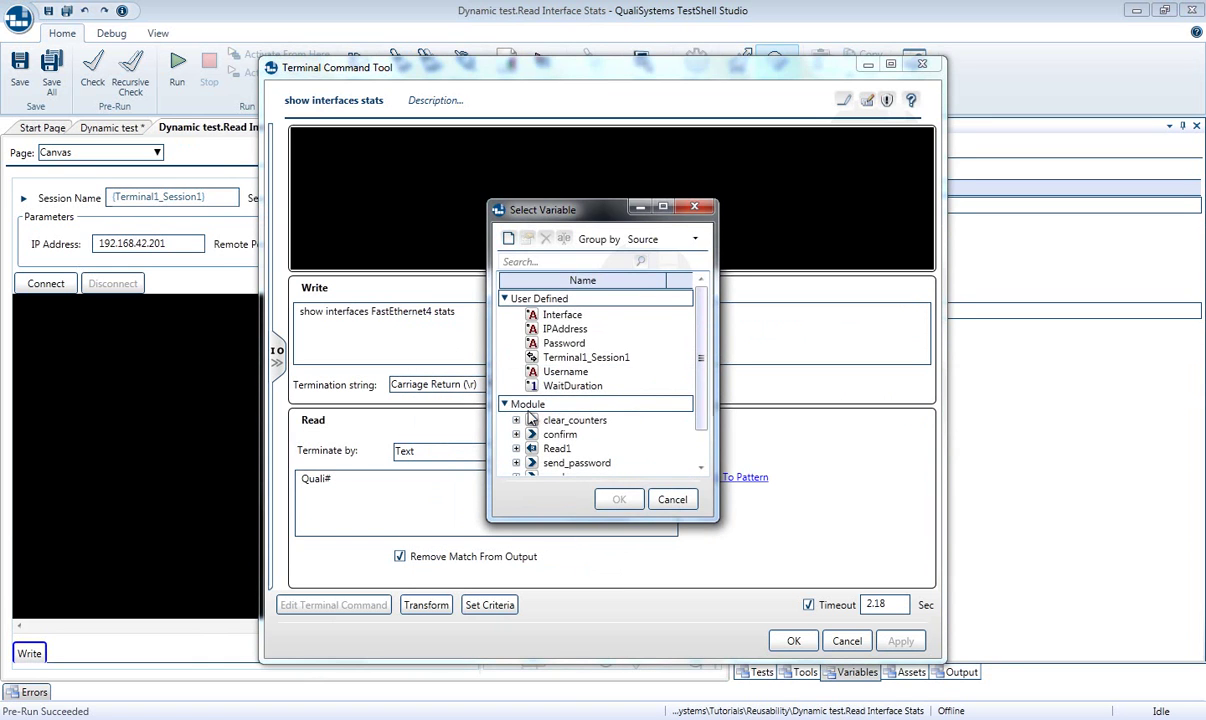
pyautogui.click(547, 316)
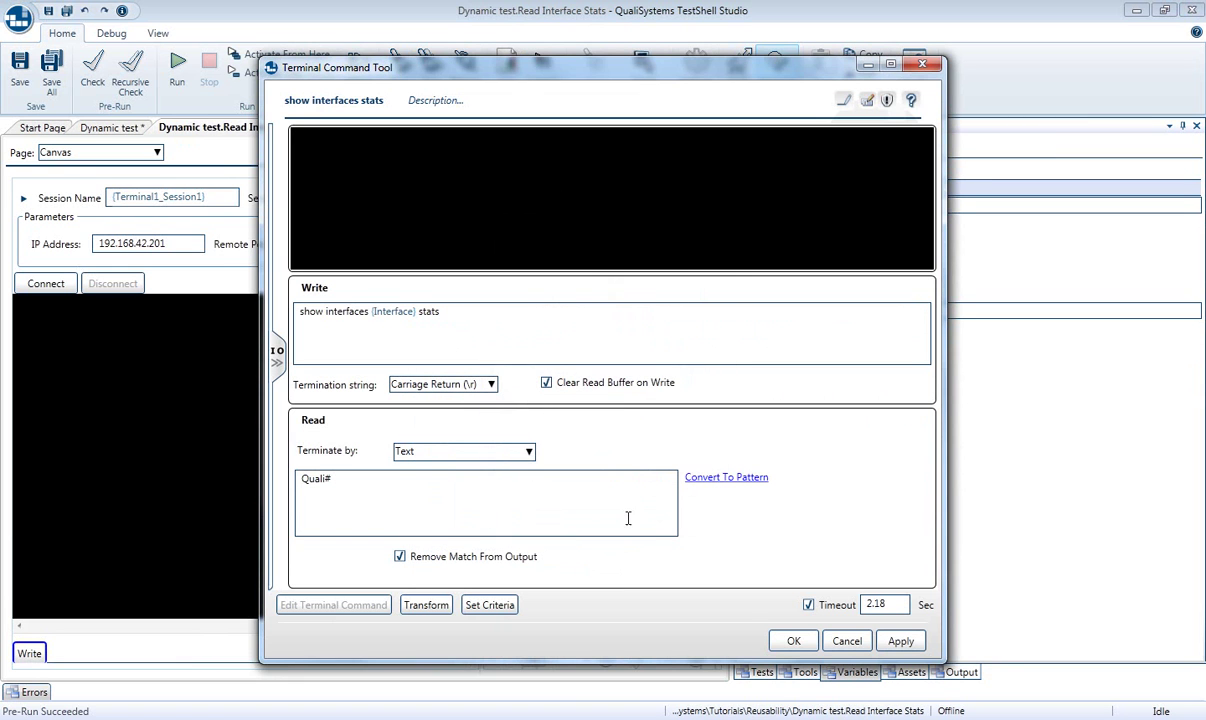
pyautogui.click(790, 640)
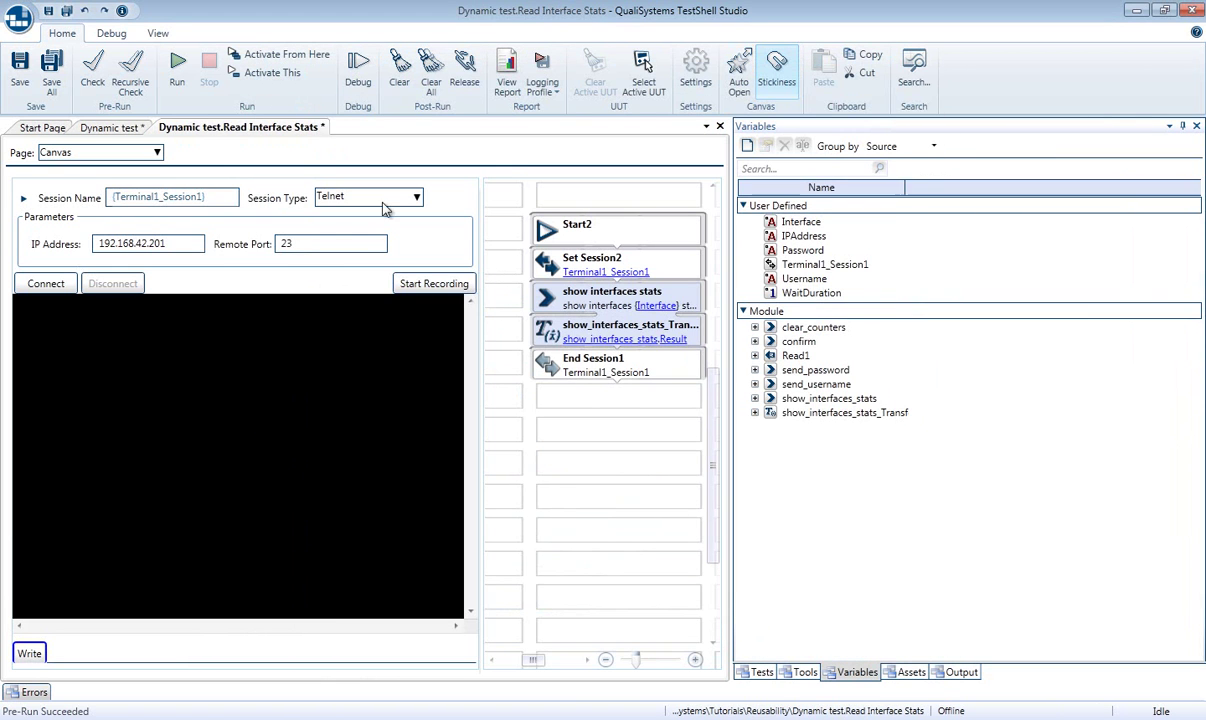
pyautogui.click(719, 126)
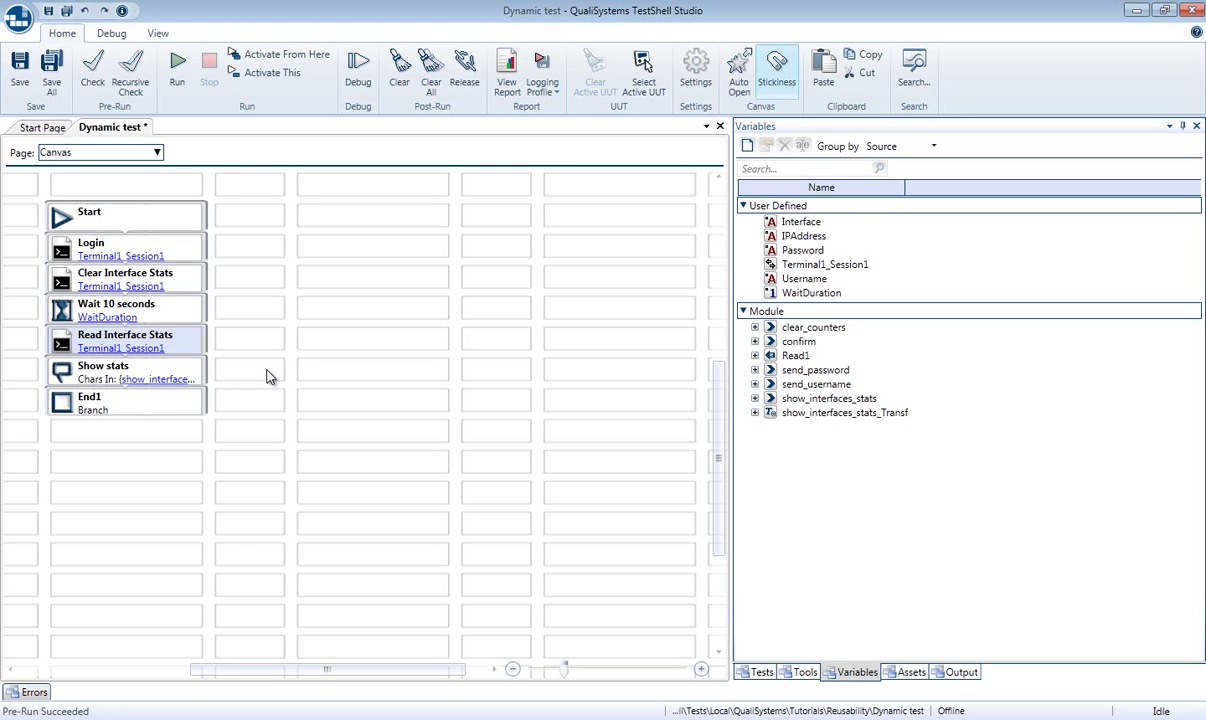
# Step: Publish the IPAddress variable with the direction In
pyautogui.doubleClick(804, 237)
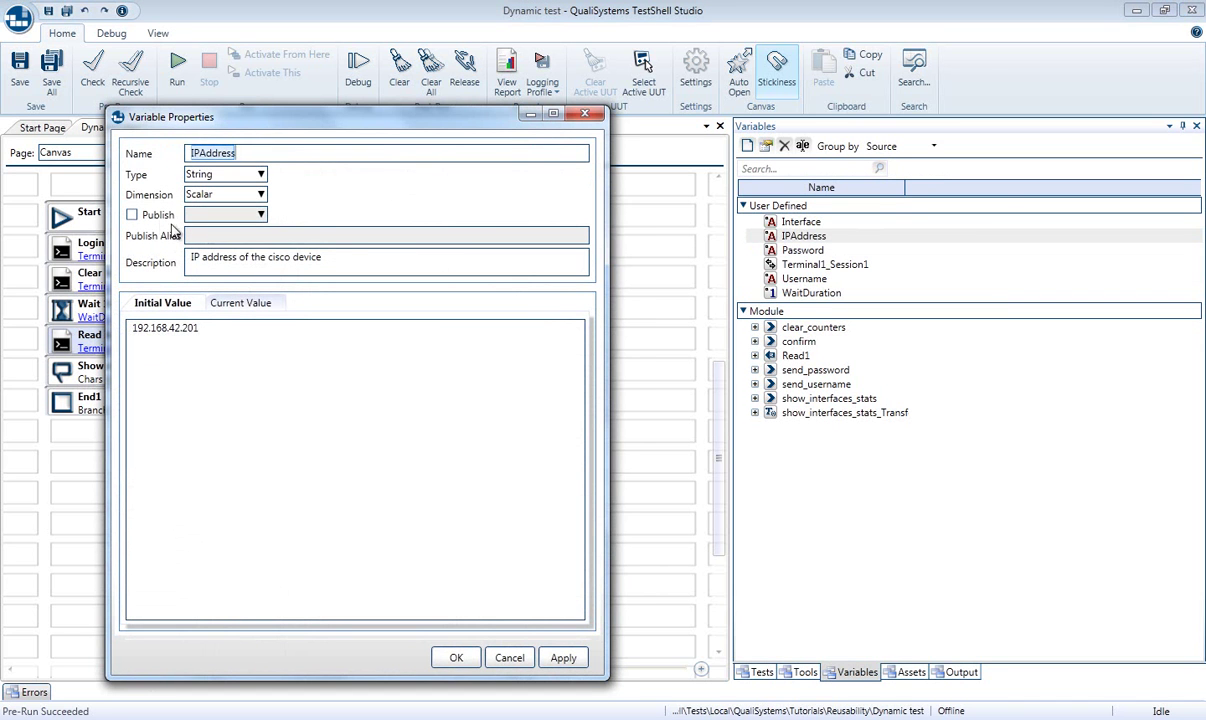
pyautogui.click(148, 217)
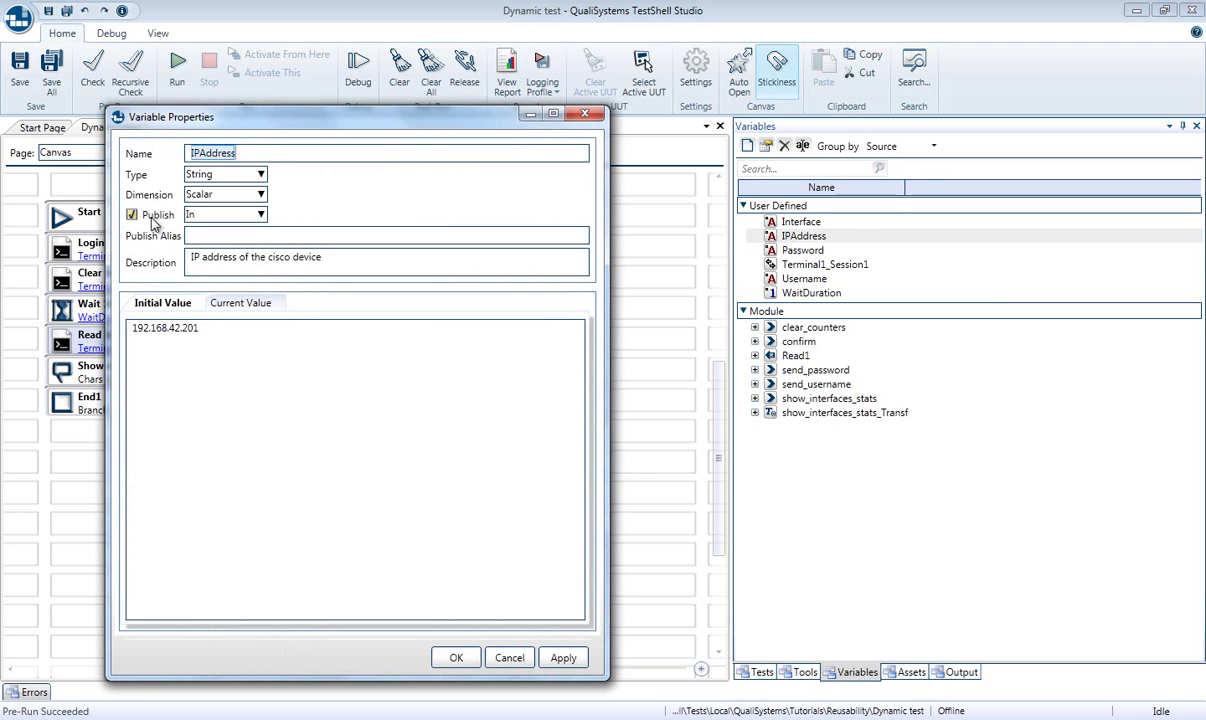
pyautogui.click(264, 216)
pyautogui.click(262, 216)
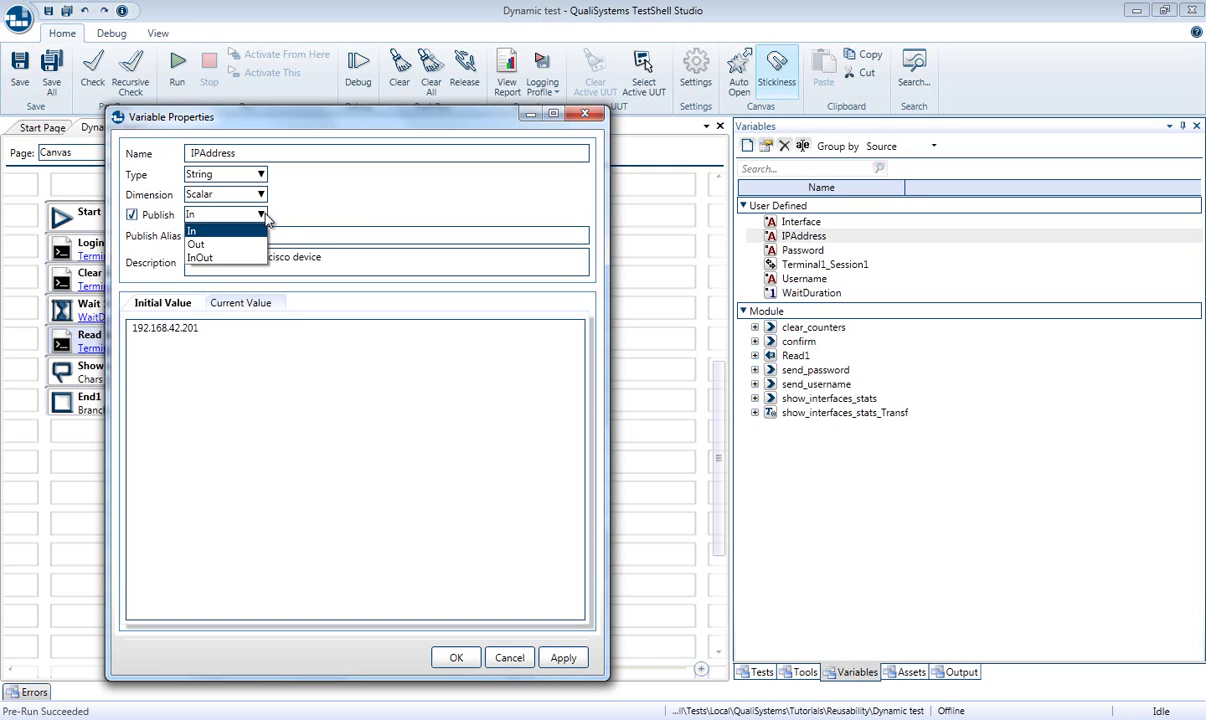
pyautogui.click(195, 231)
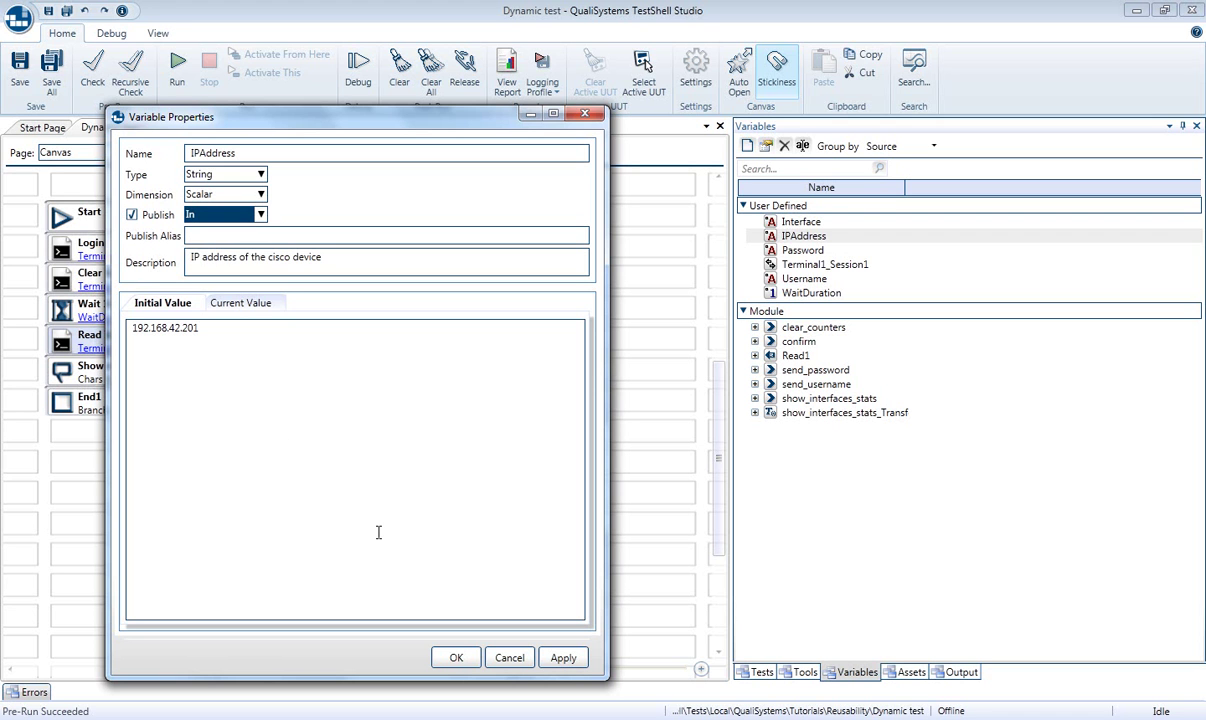
pyautogui.click(455, 656)
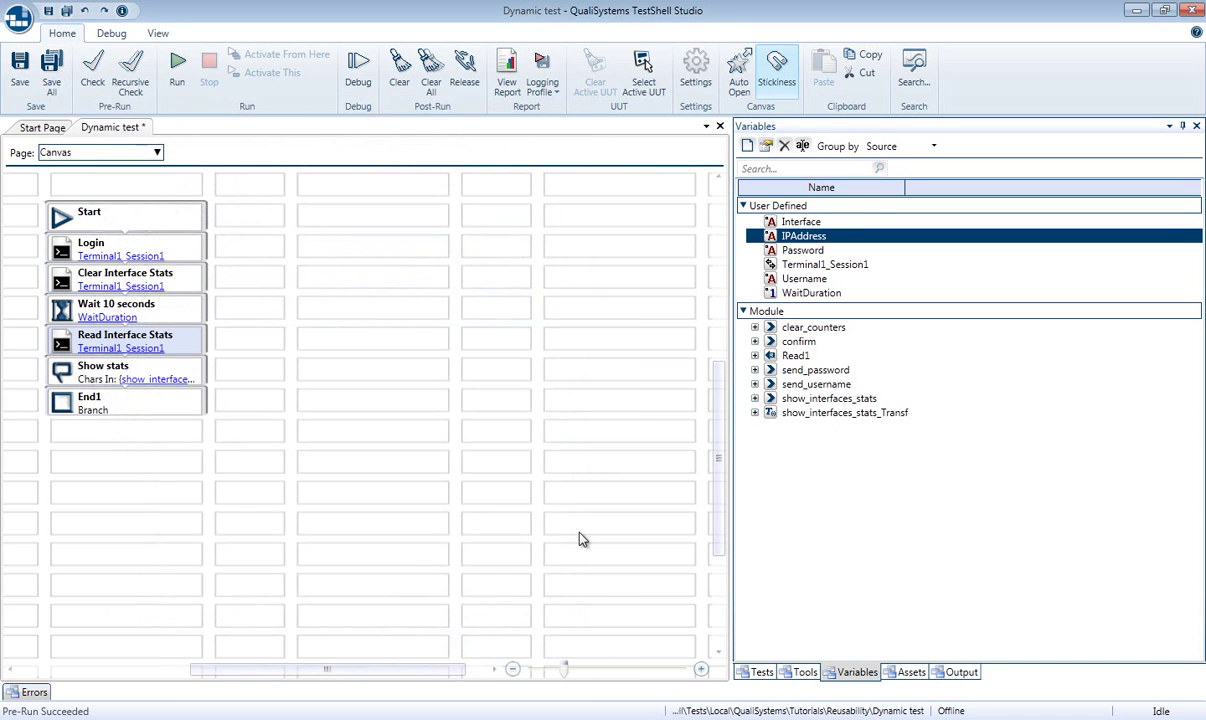
# Step: Publish the Username and Password variables as In parameters
pyautogui.doubleClick(787, 280)
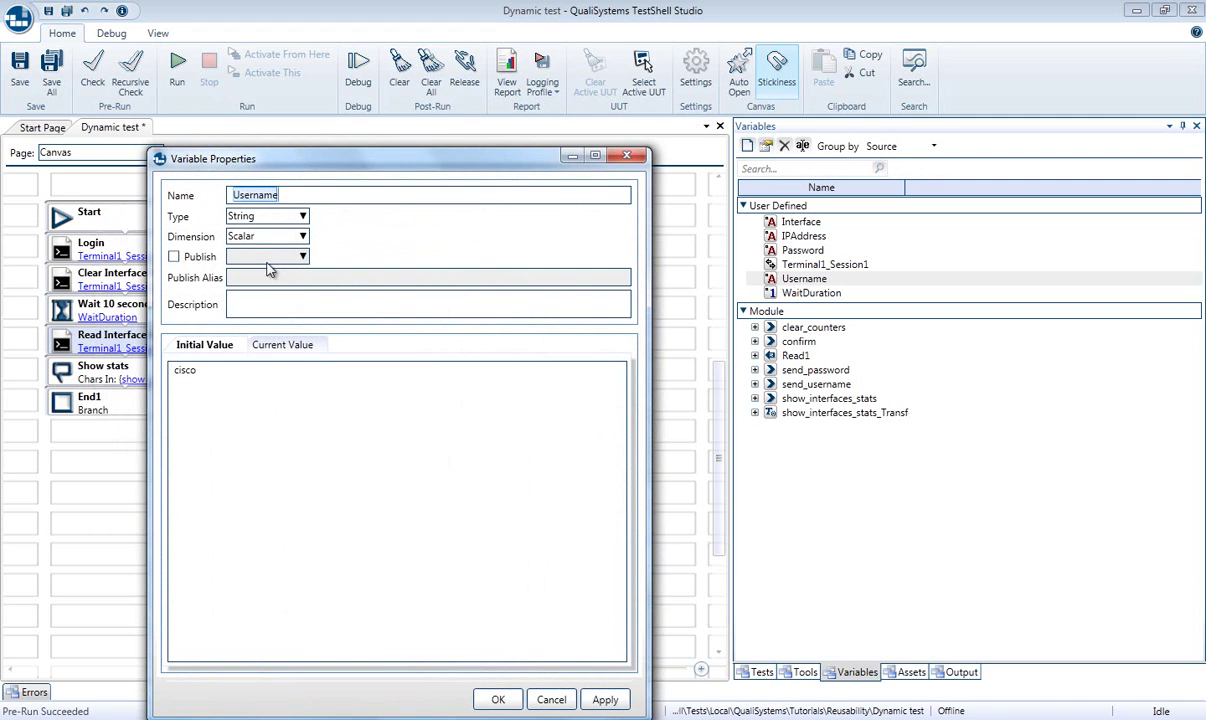
pyautogui.click(173, 256)
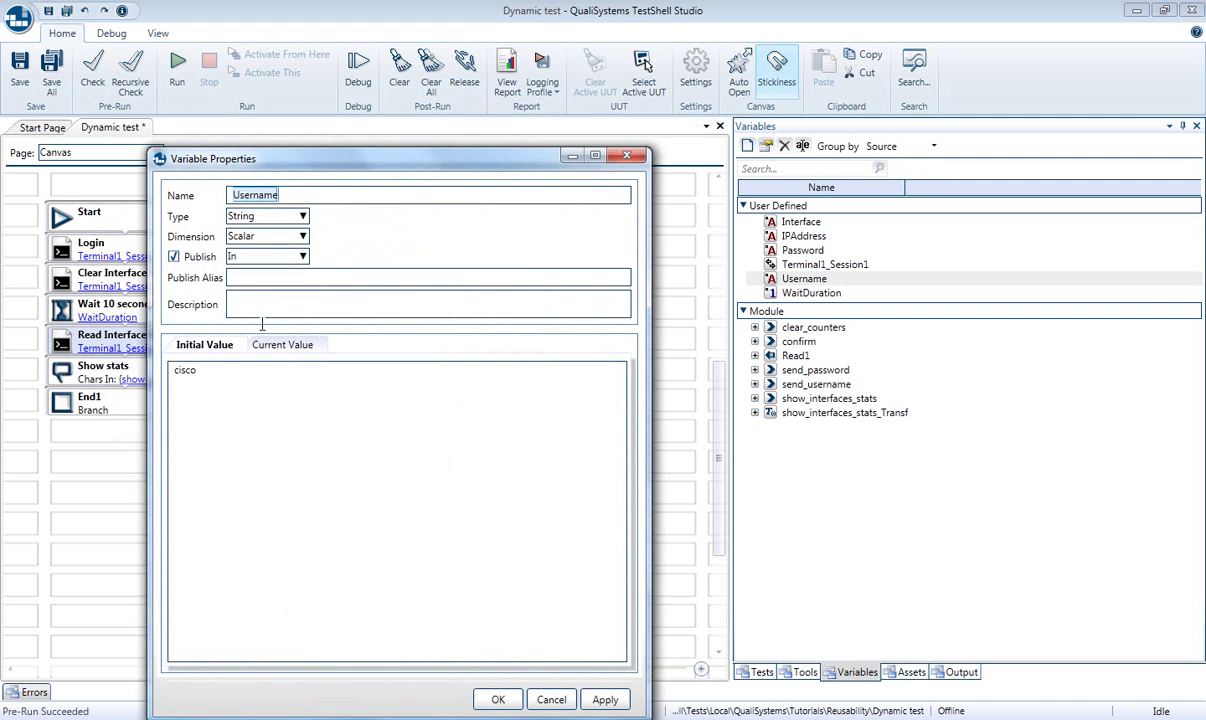
pyautogui.click(487, 702)
pyautogui.click(789, 251)
pyautogui.doubleClick(789, 251)
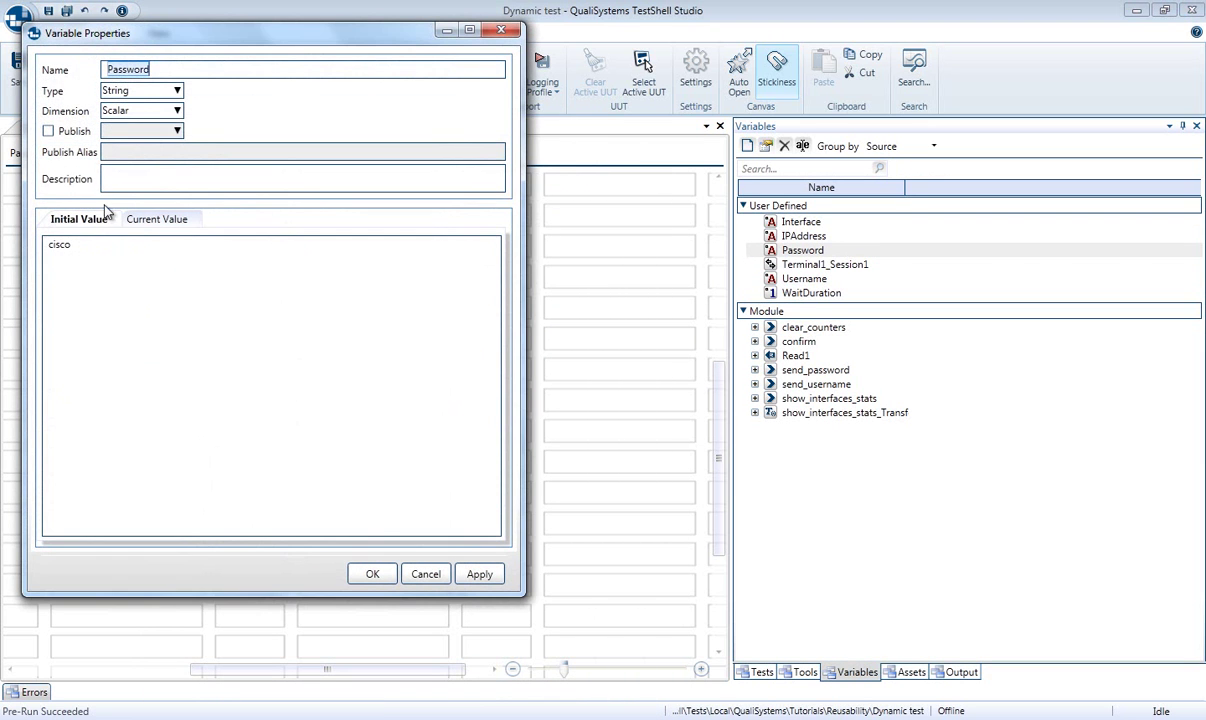
pyautogui.click(48, 131)
pyautogui.click(372, 575)
# Step: Publish the WaitDuration and Interface variables as In parameters
pyautogui.click(775, 293)
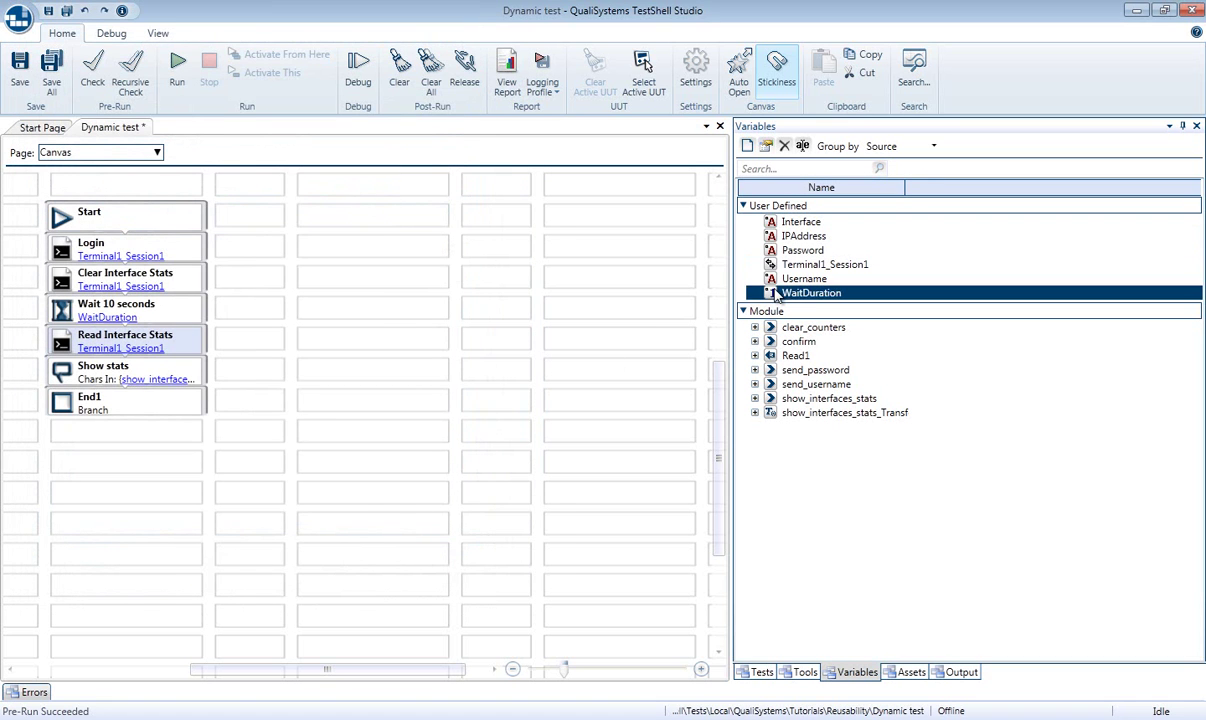
pyautogui.doubleClick(775, 293)
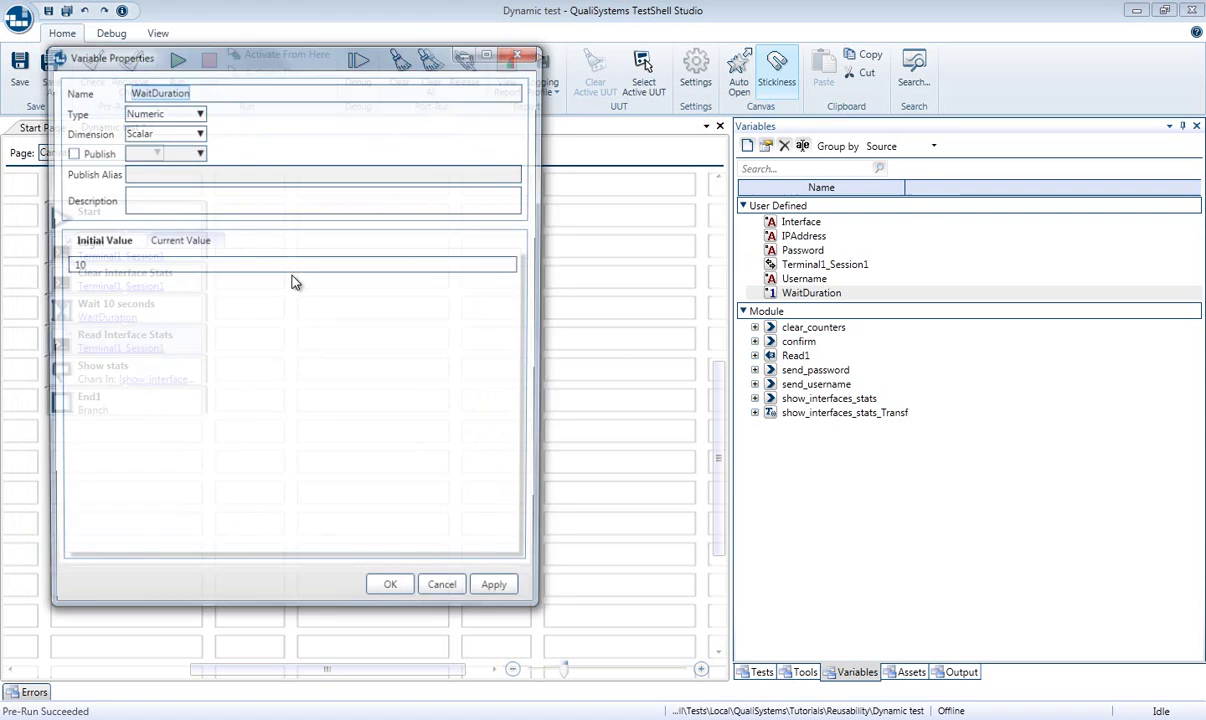
pyautogui.click(69, 151)
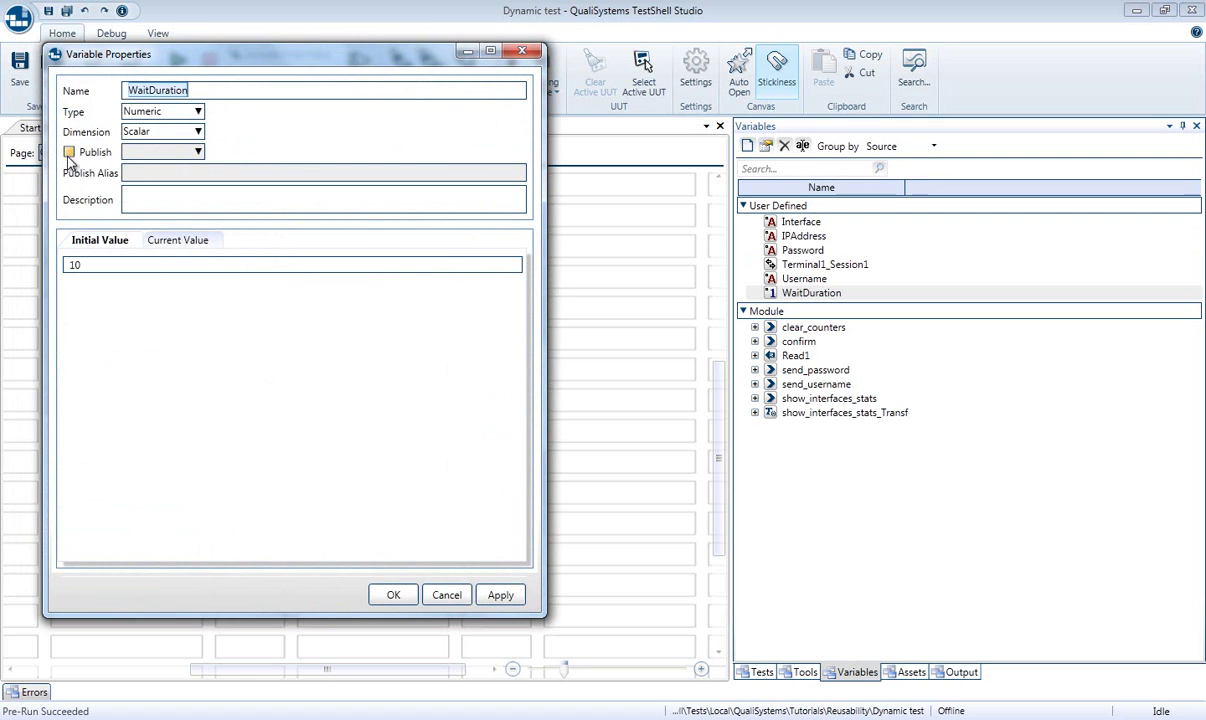
pyautogui.click(390, 596)
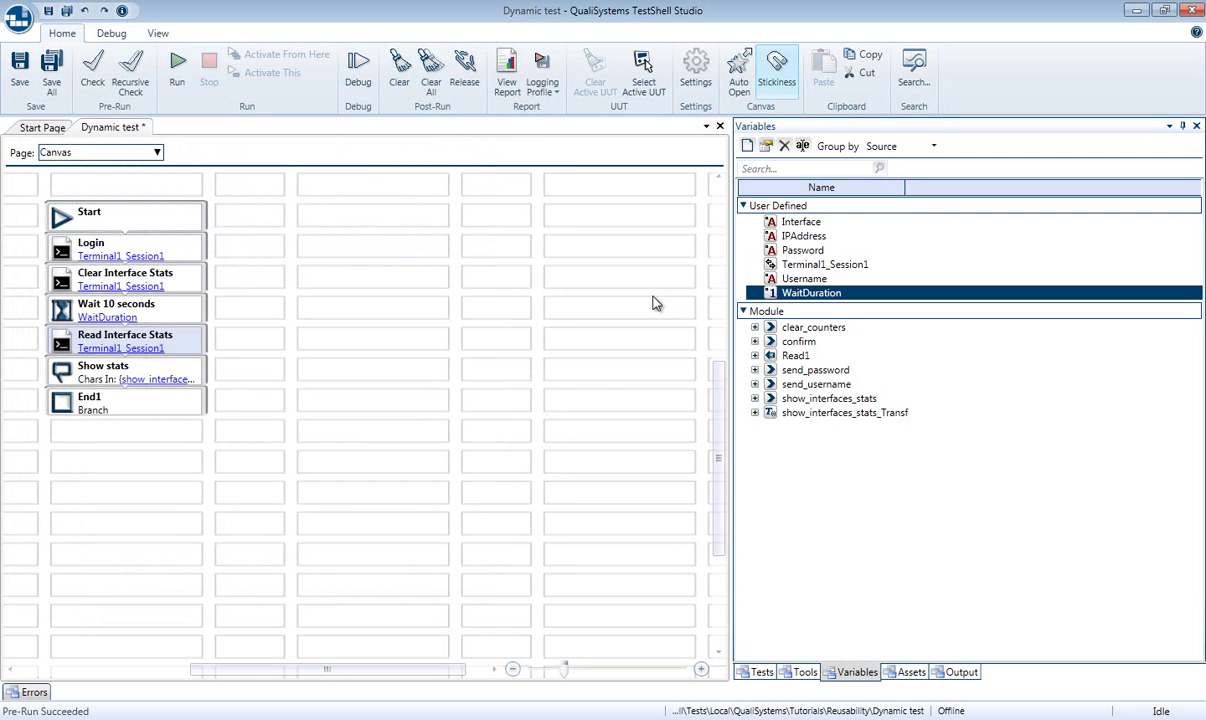
pyautogui.doubleClick(770, 222)
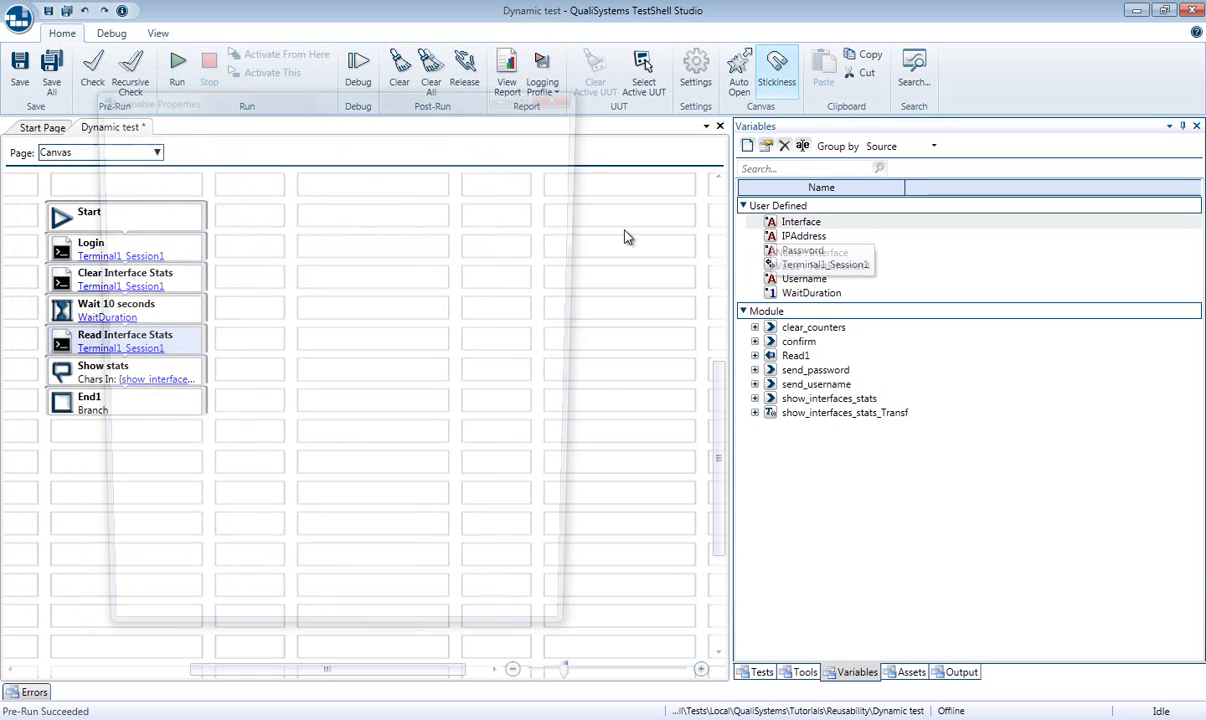
pyautogui.click(110, 193)
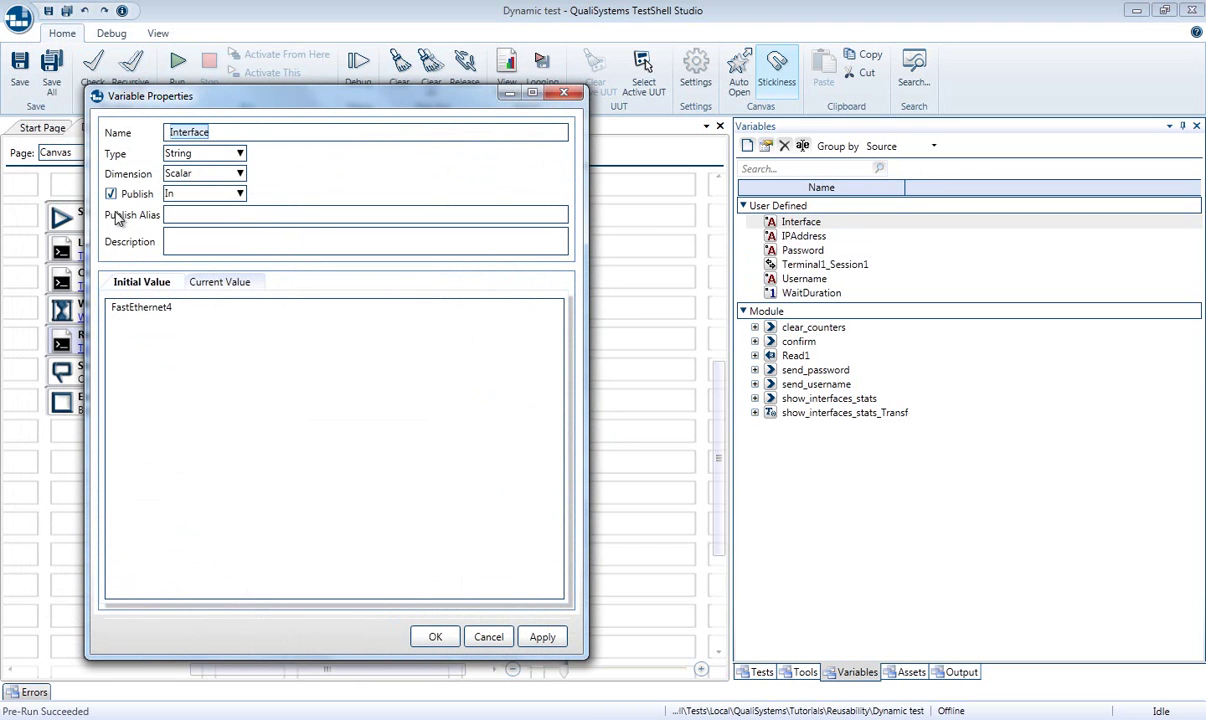
pyautogui.click(434, 637)
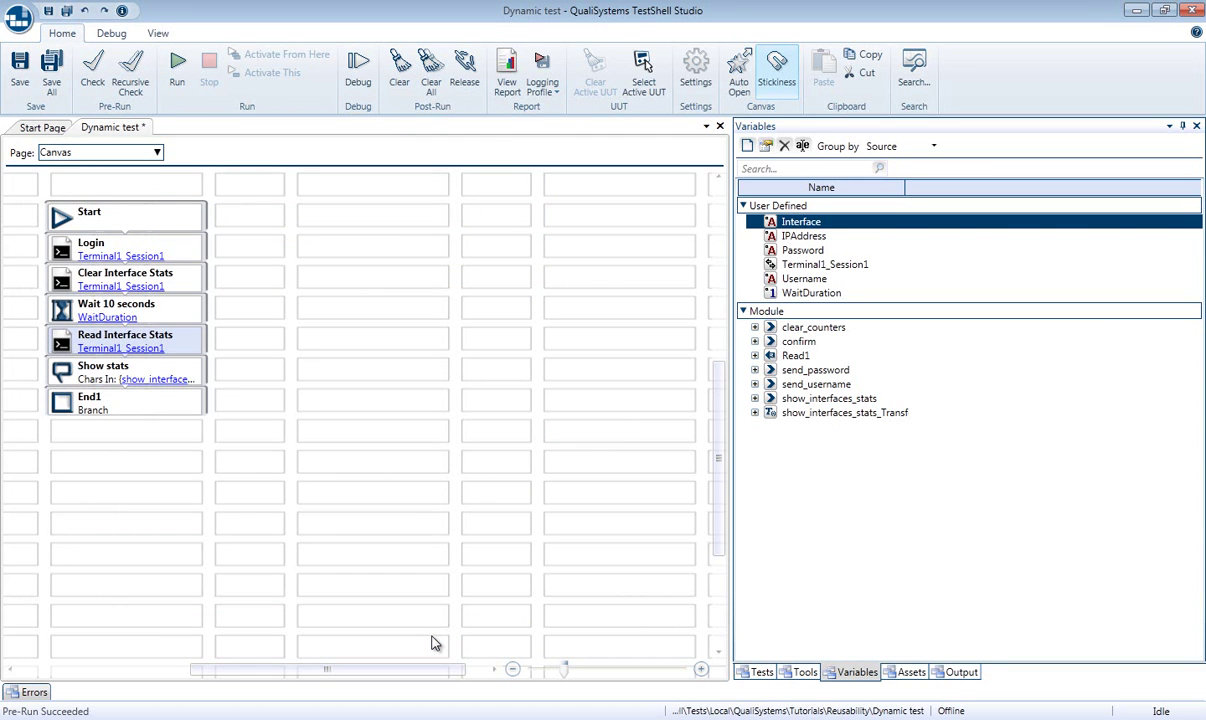
# Step: Add the Dynamic test from the Favorites tools to an empty area of the canvas beside the flow, bringing up its input parameters
pyautogui.click(803, 672)
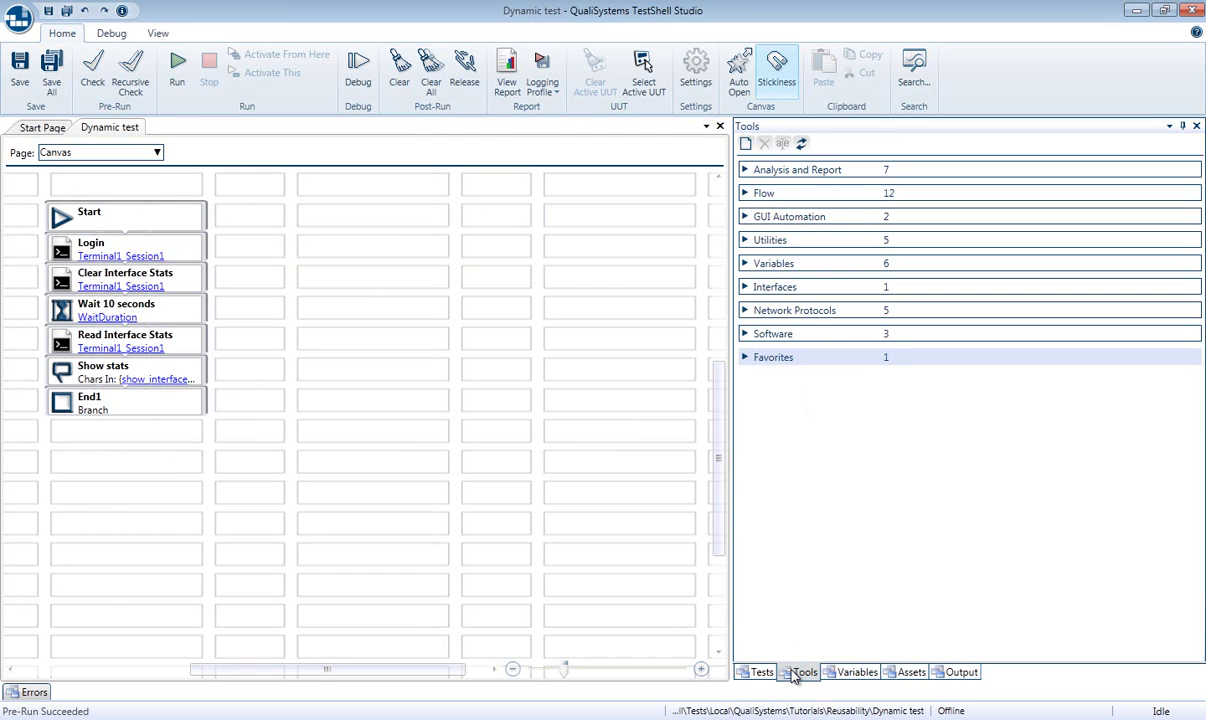
pyautogui.click(765, 358)
pyautogui.click(777, 392)
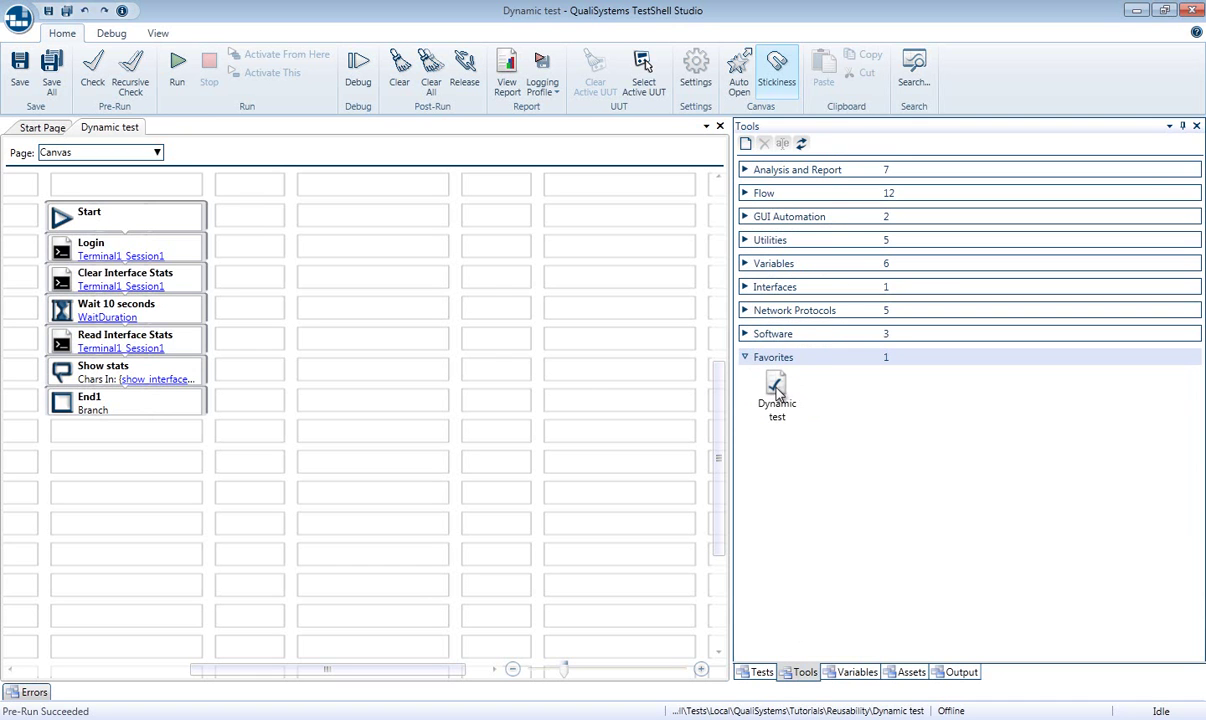
pyautogui.moveTo(570, 387); pyautogui.dragTo(382, 399)
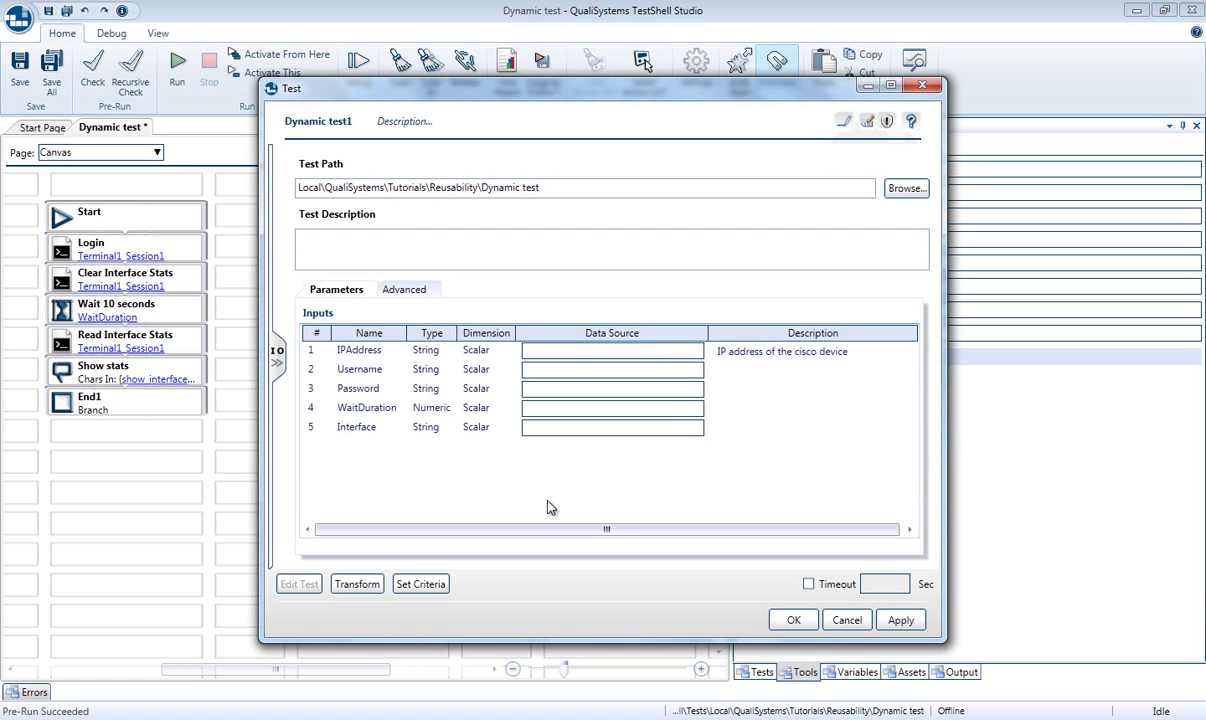
# Step: Publish the StatsTable variable of show_interfaces_stats_Transform1 with the direction Out
pyautogui.click(840, 622)
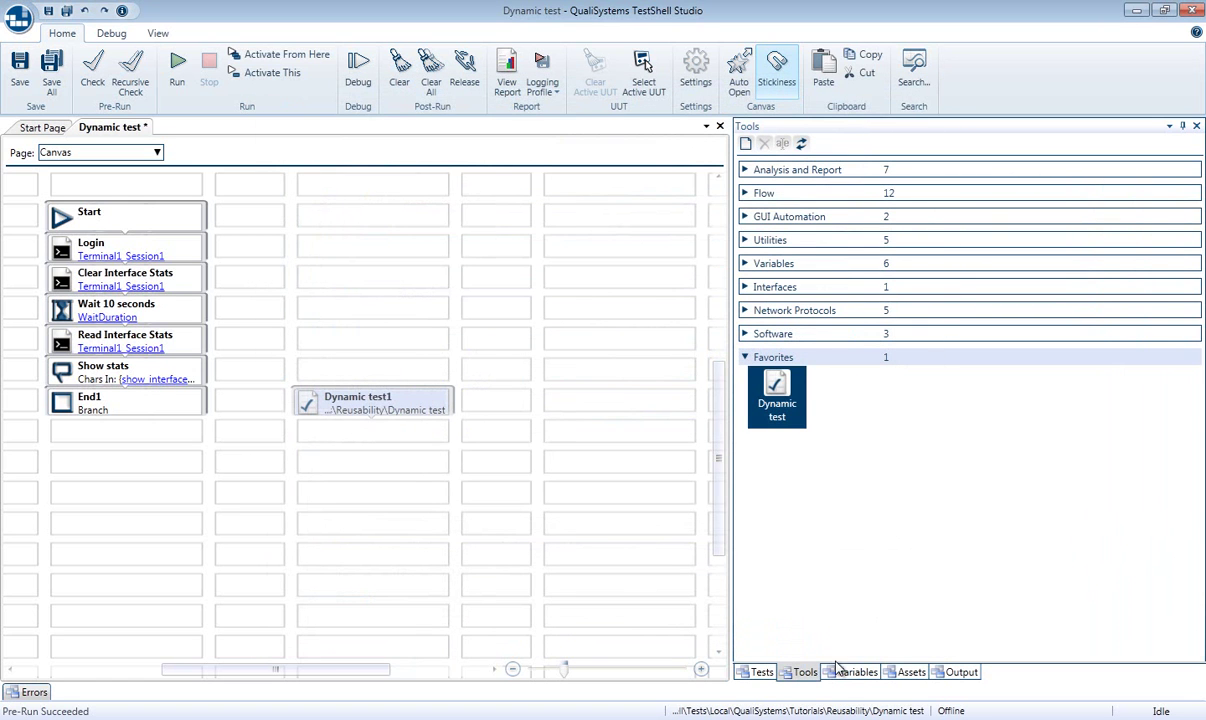
pyautogui.click(850, 671)
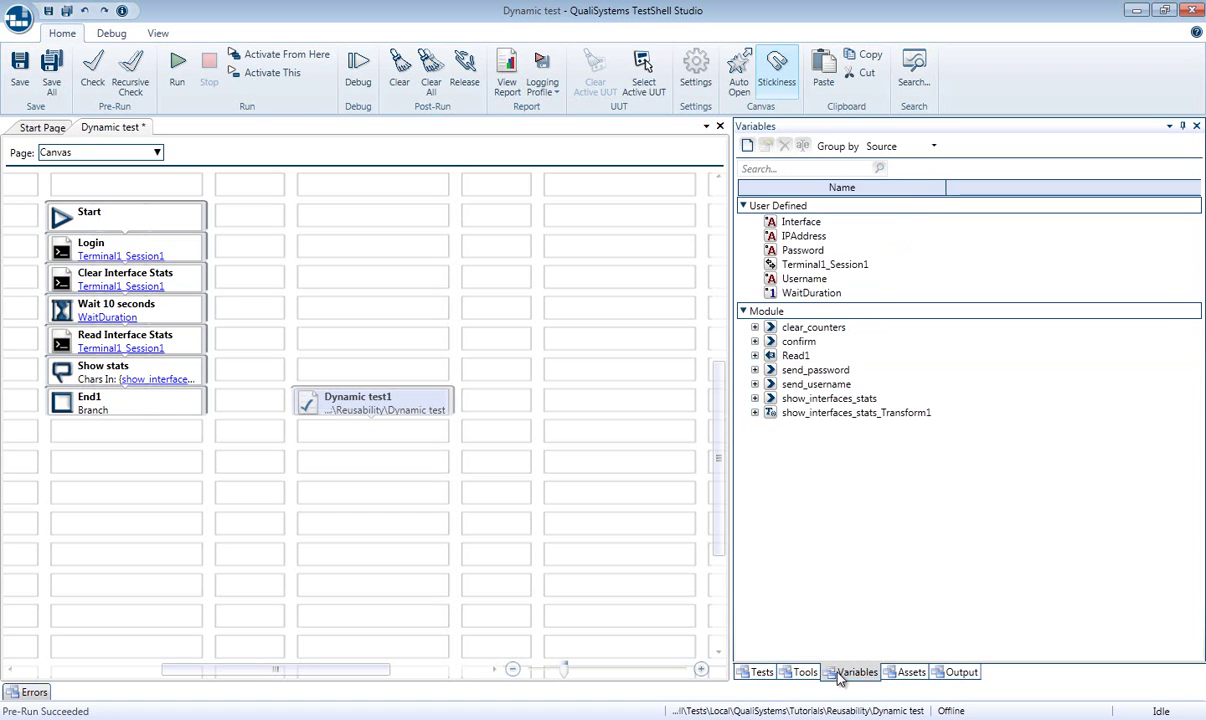
pyautogui.click(755, 413)
pyautogui.click(797, 428)
pyautogui.doubleClick(797, 428)
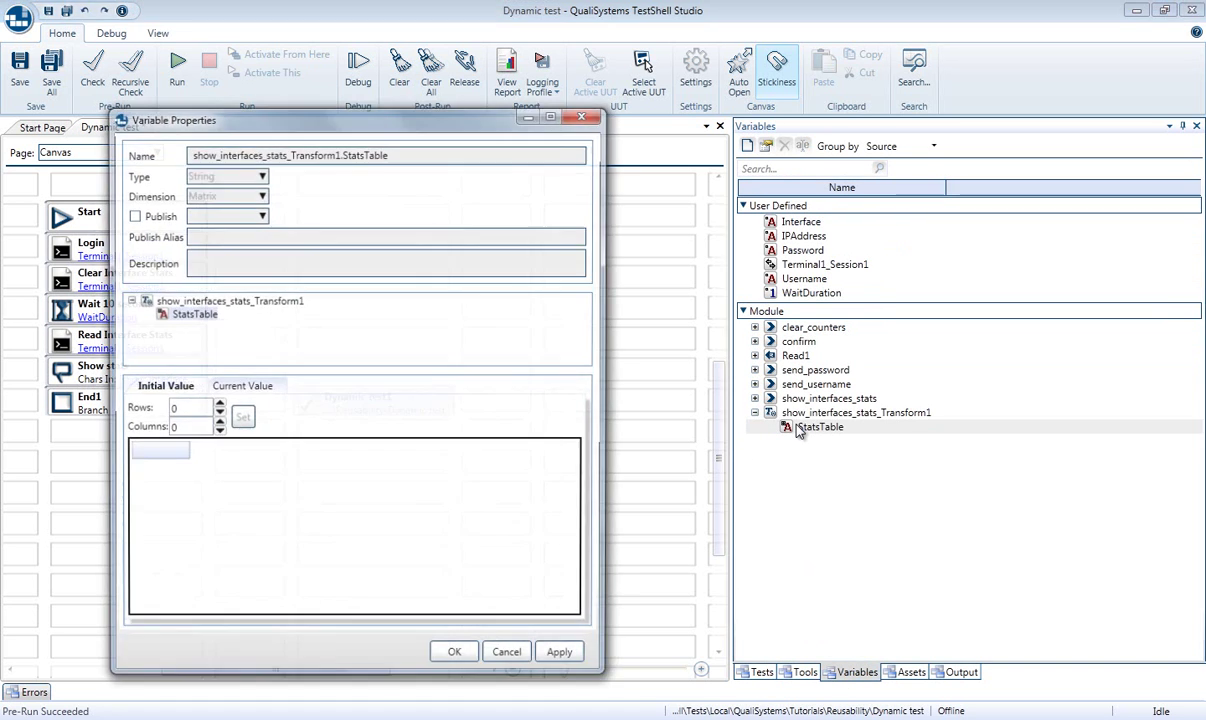
pyautogui.click(132, 215)
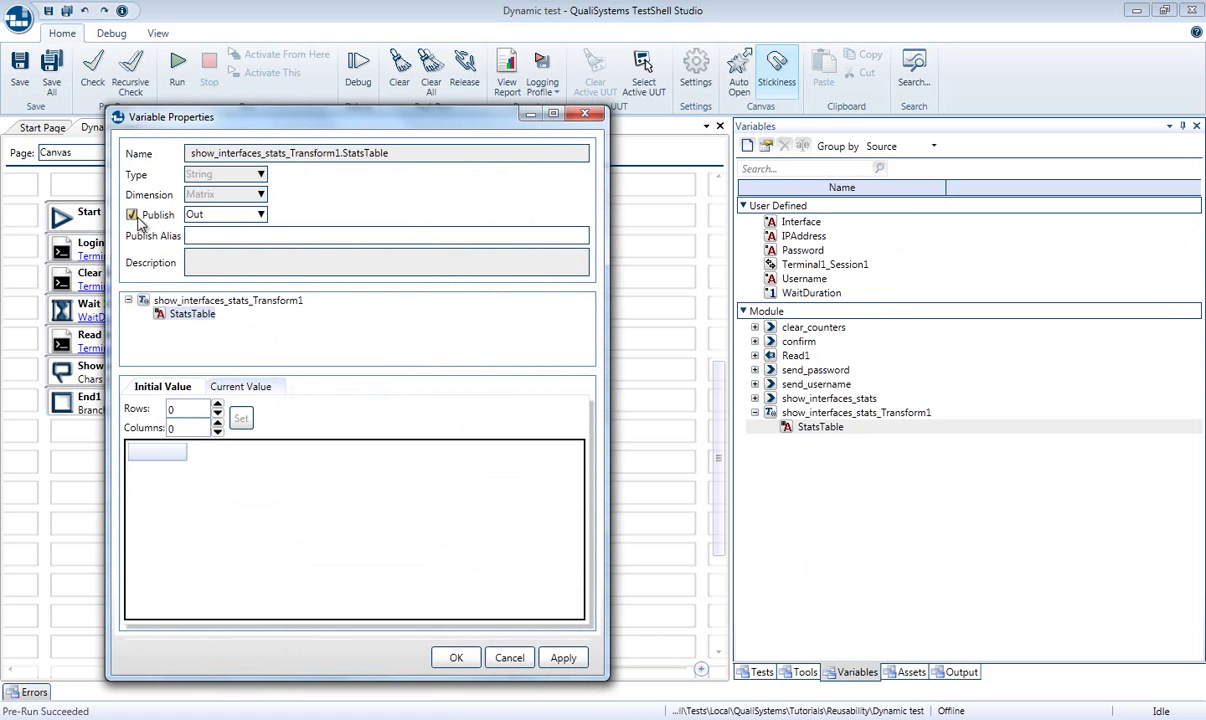
pyautogui.click(261, 216)
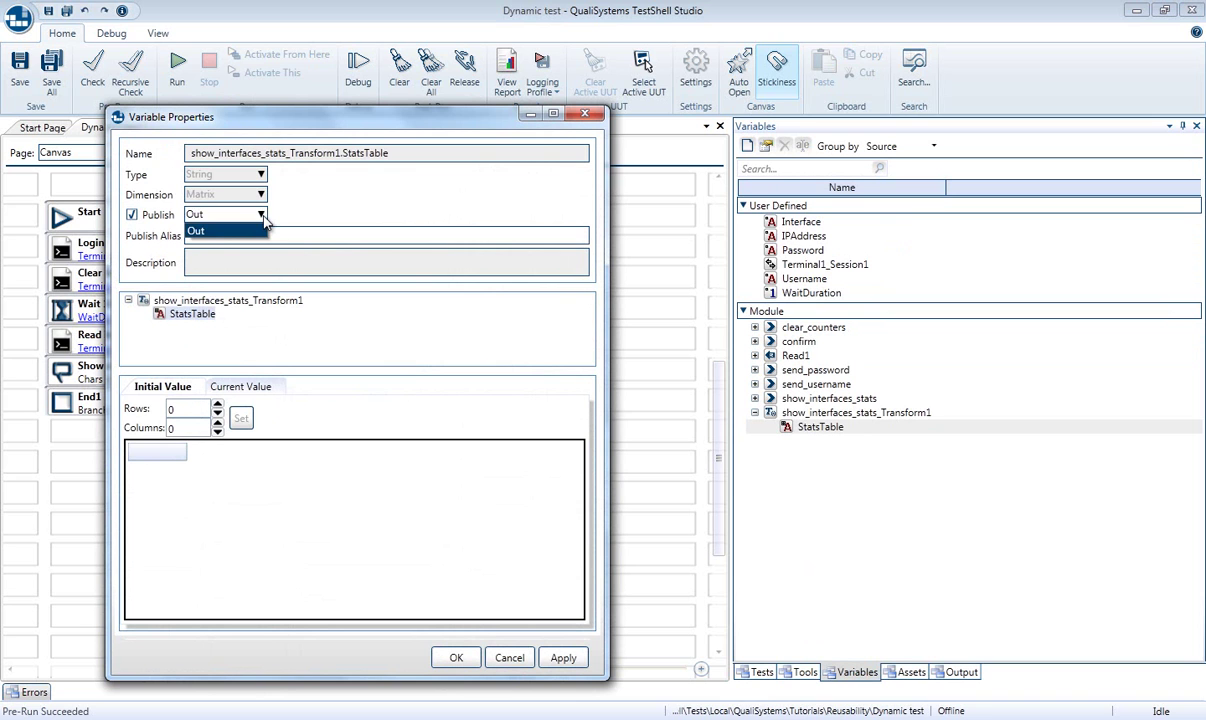
pyautogui.click(263, 218)
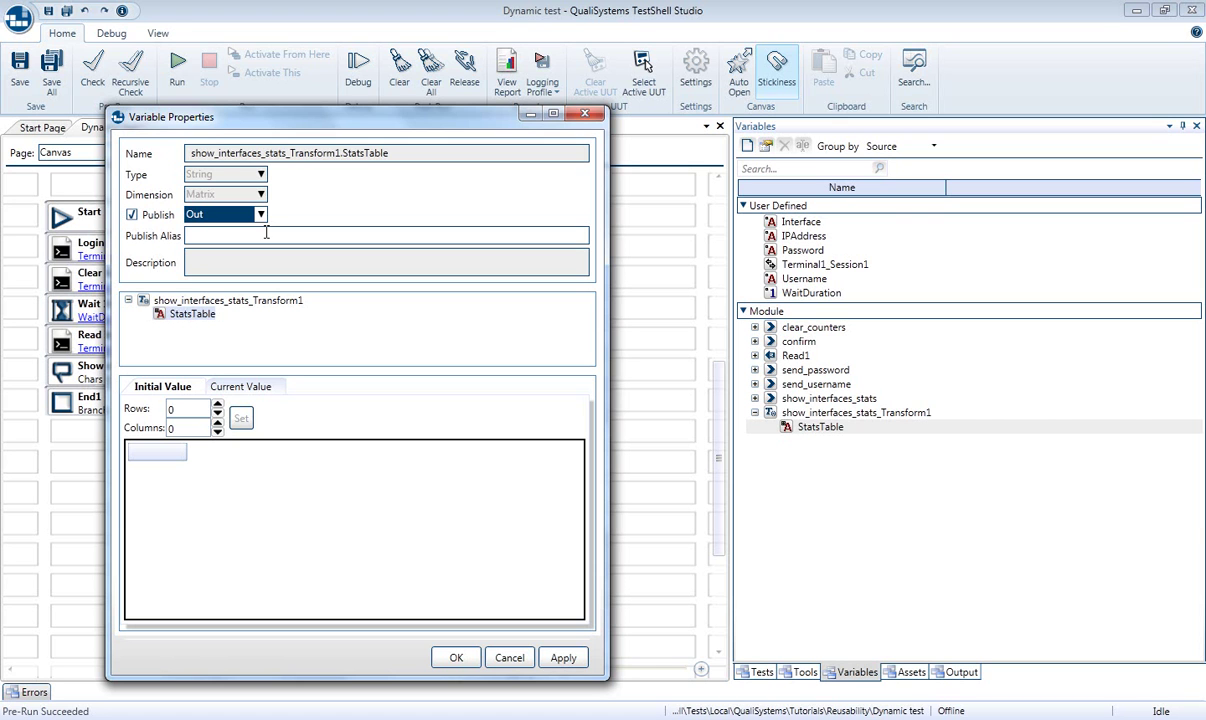
# Step: Give the published StatsTable the alias InterfaceStats, and check and accept the output parameters of the Dynamic test1 step
pyautogui.click(266, 234)
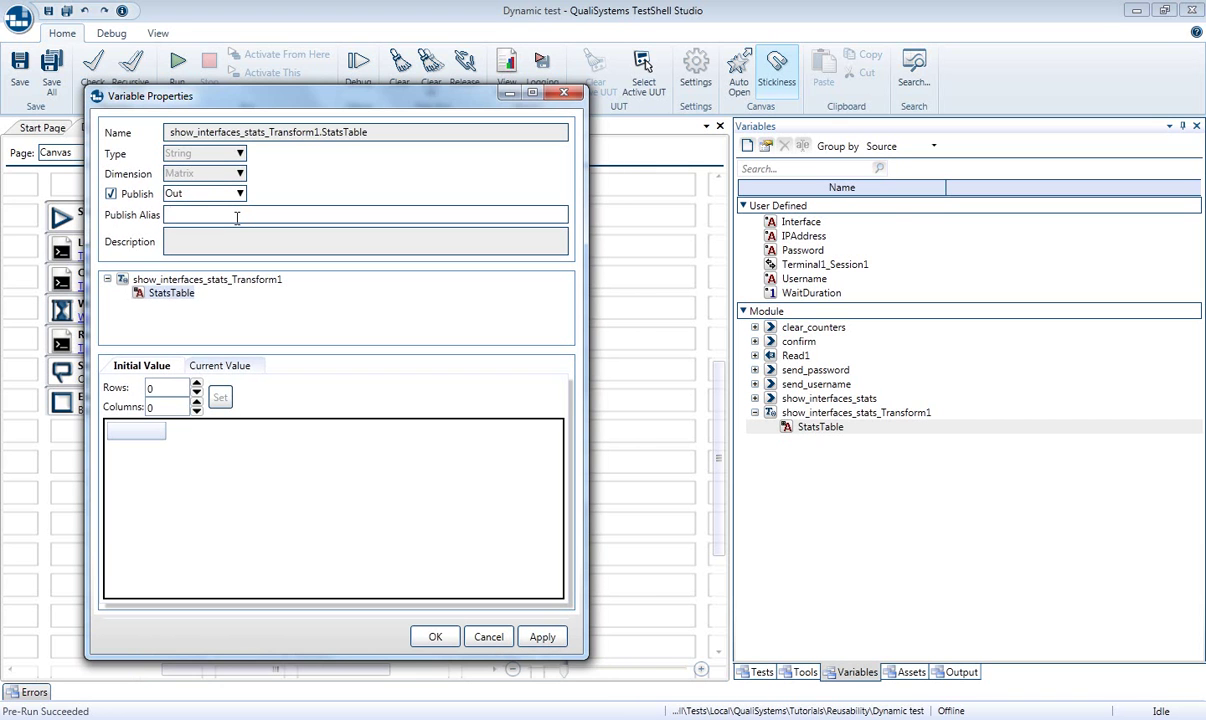
pyautogui.write('InterfaceStats')
pyautogui.click(430, 637)
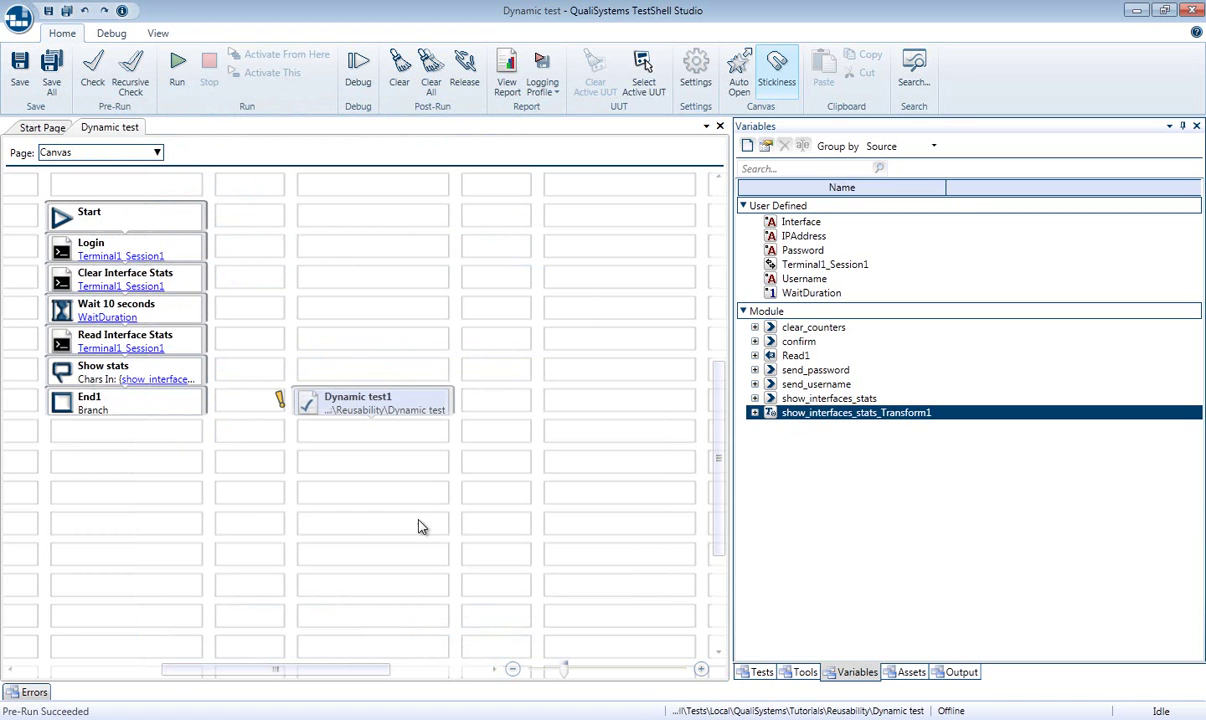
pyautogui.doubleClick(372, 393)
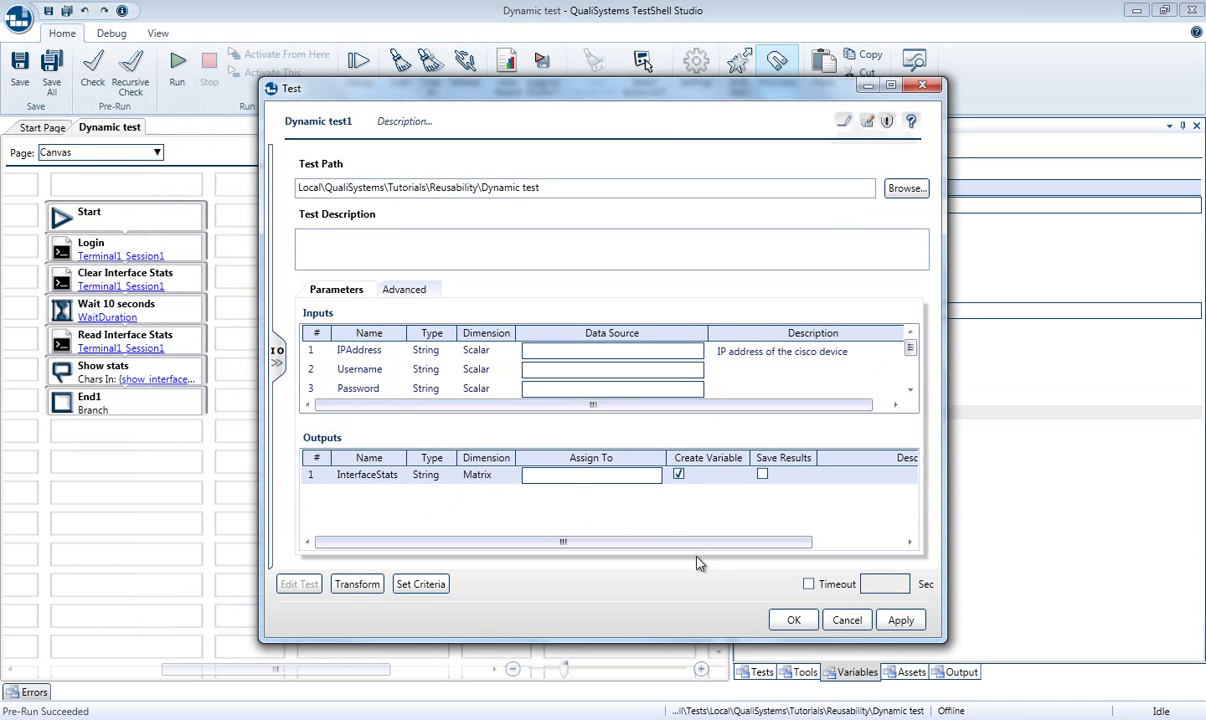
pyautogui.click(790, 620)
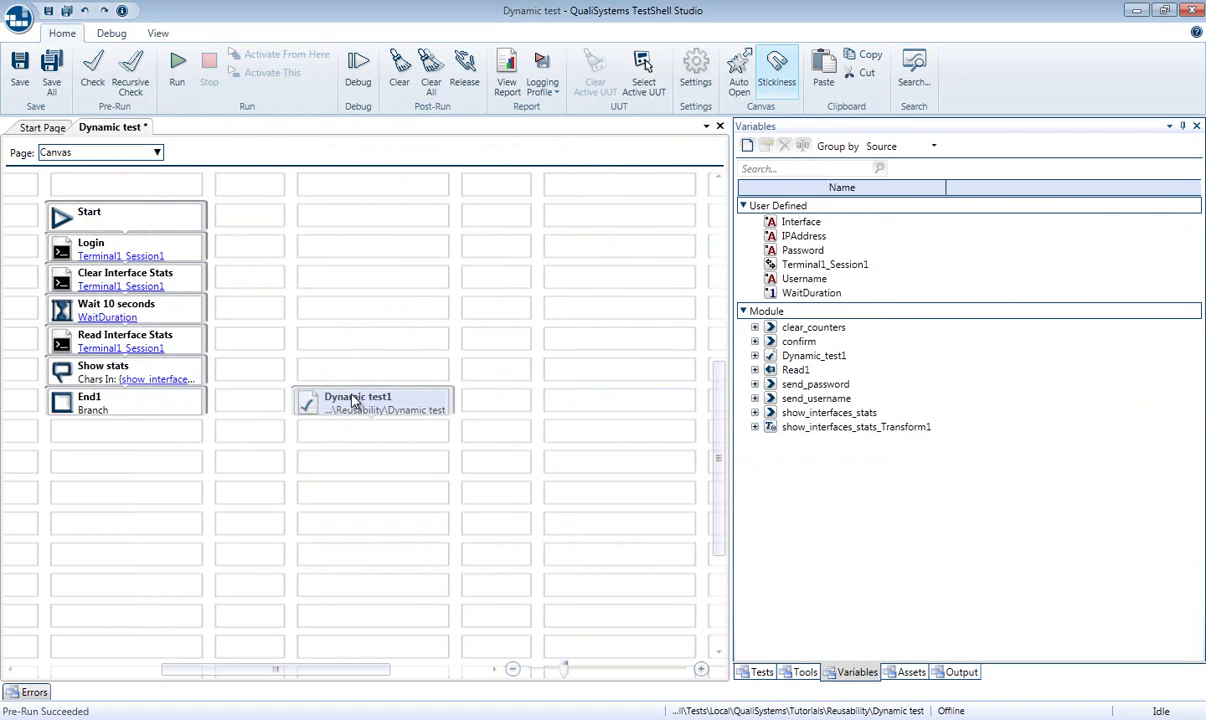
# Step: Disable the Show stats step in the flow and save the test
pyautogui.click(104, 380)
pyautogui.rightClick(104, 380)
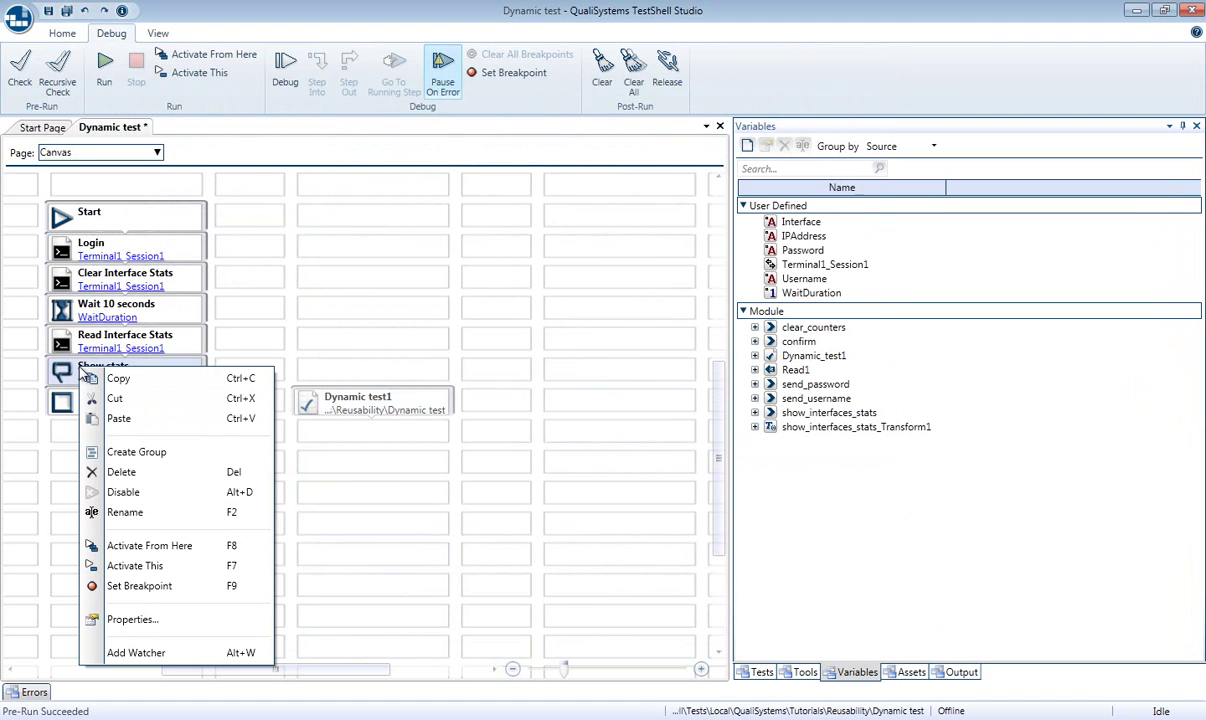
pyautogui.click(112, 493)
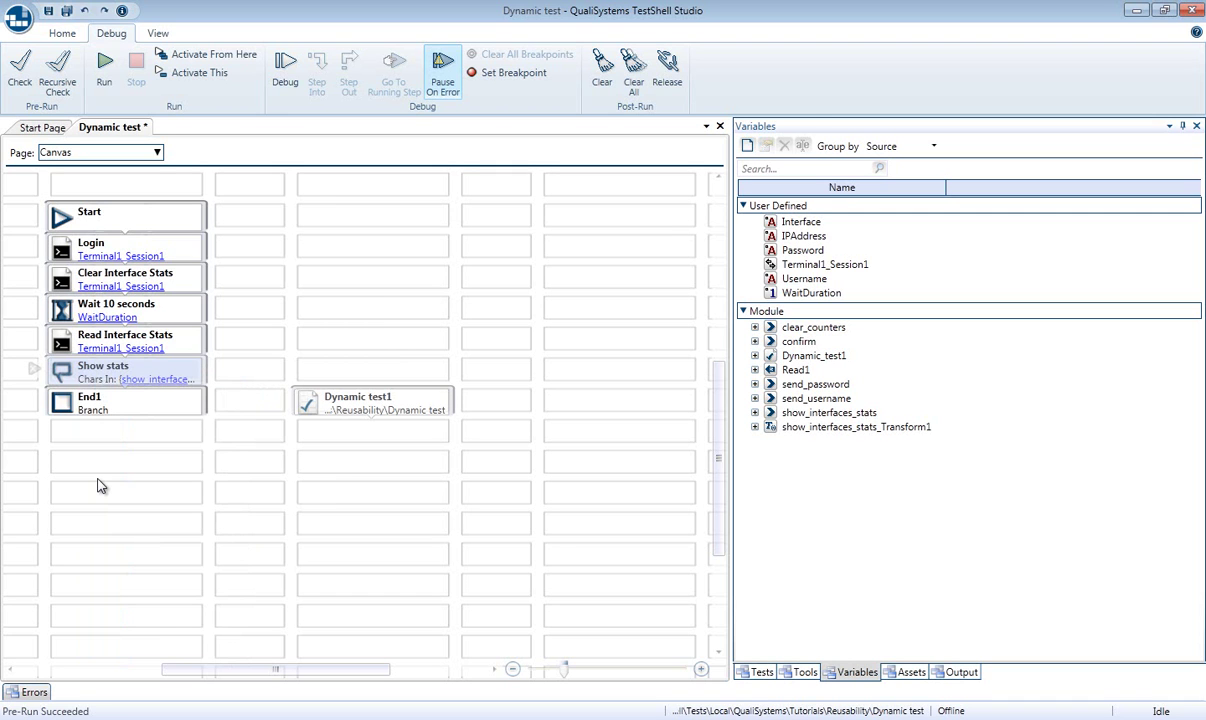
pyautogui.hotkey('ctrl', 's')
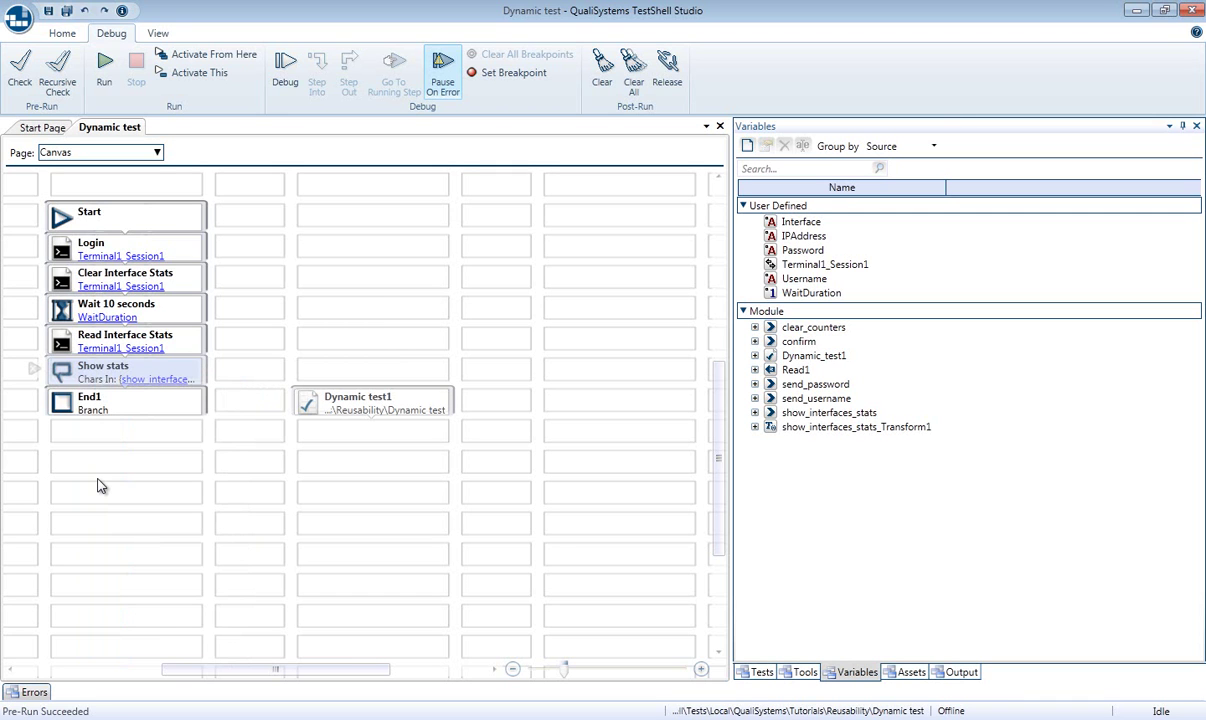